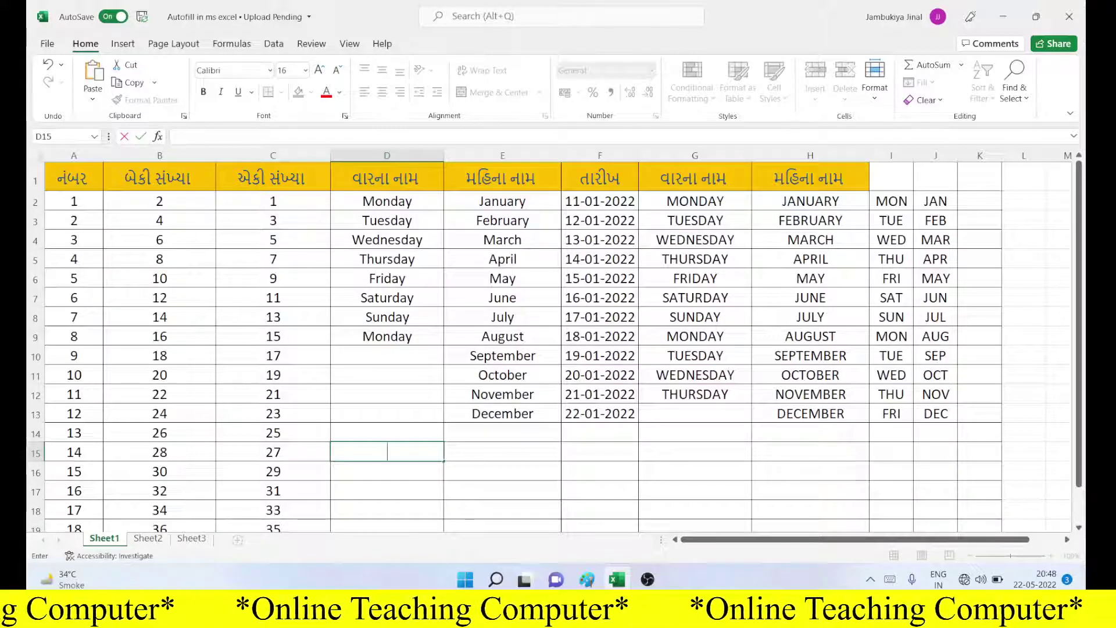
Select rows 2, 3, 5, 6 and 7 of the Sheet1 table in turn.
left_click(35, 202)
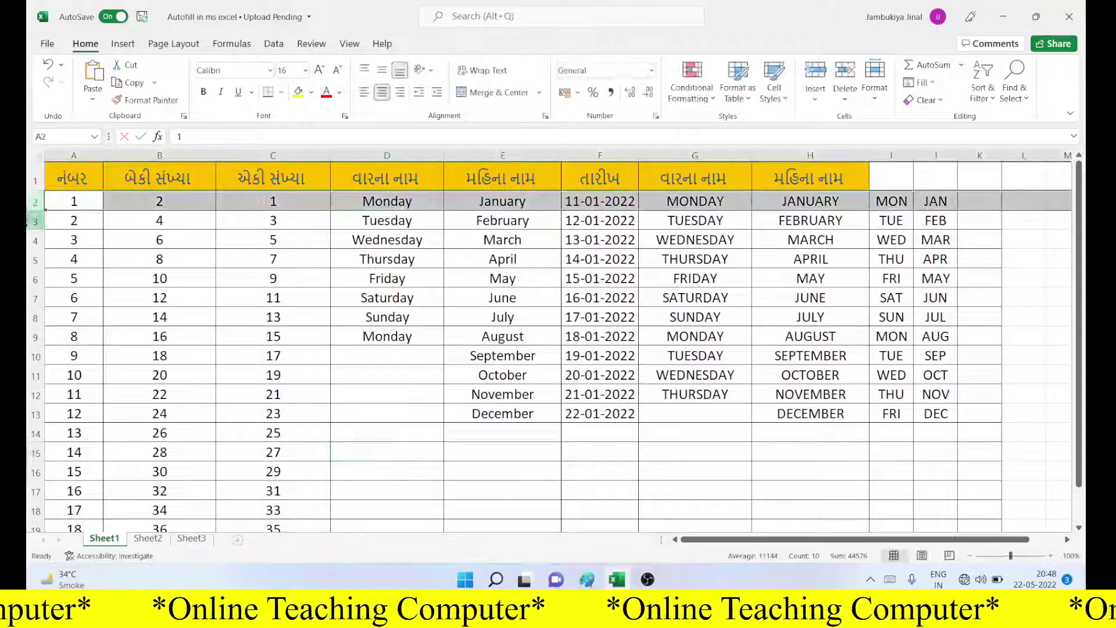
left_click(35, 221)
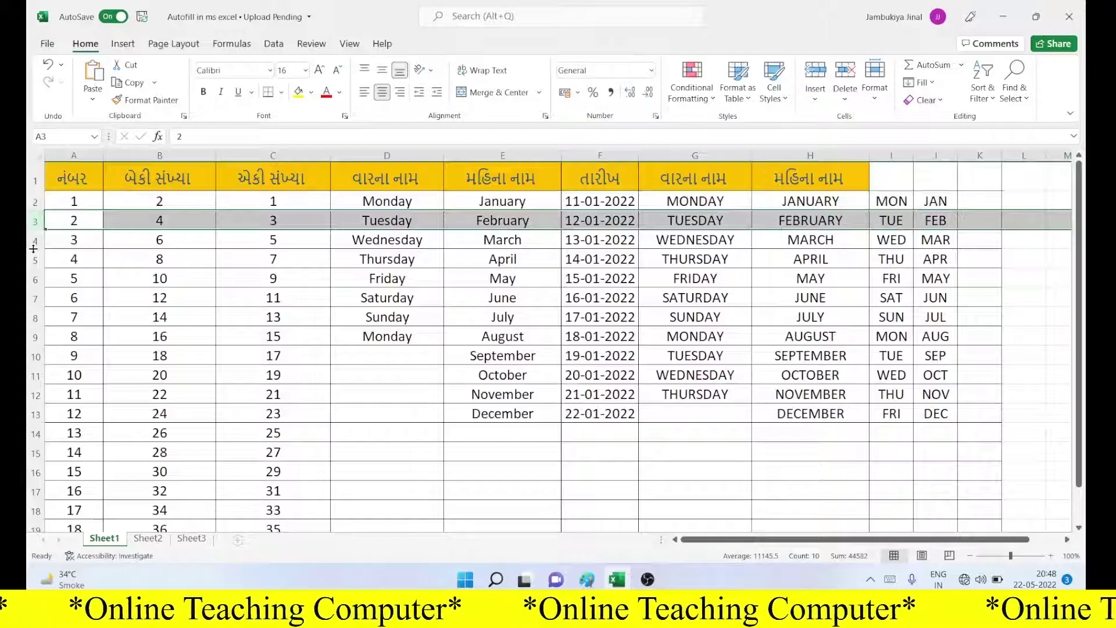
left_click(35, 258)
left_click(35, 279)
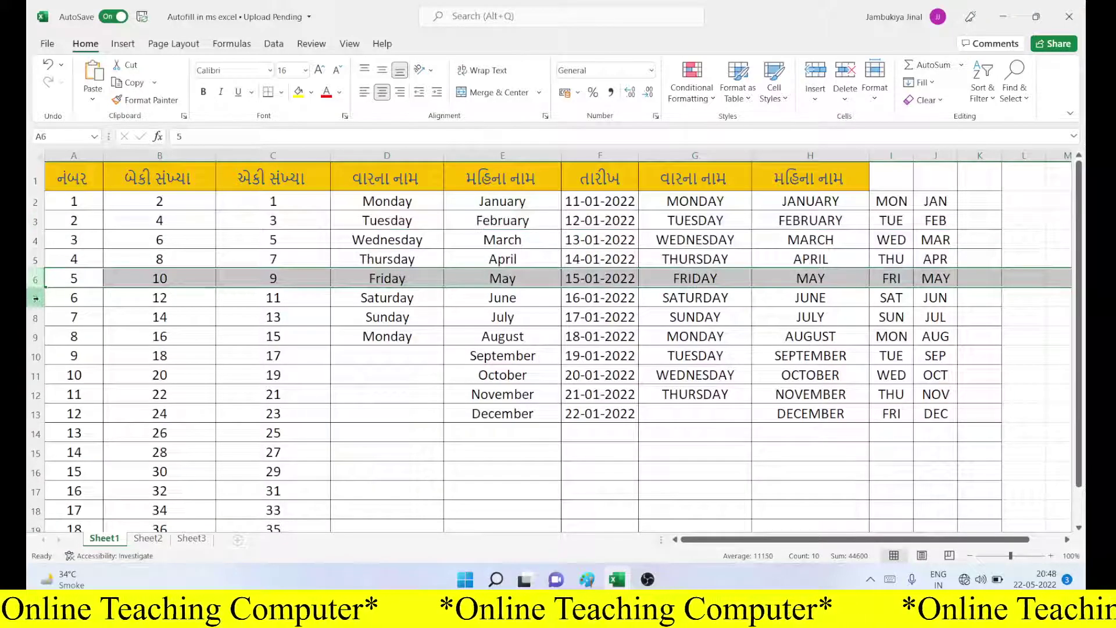
left_click(35, 298)
Select column B and cells C1 and D1, then look at the empty Sheet2 and Sheet3.
left_click(158, 156)
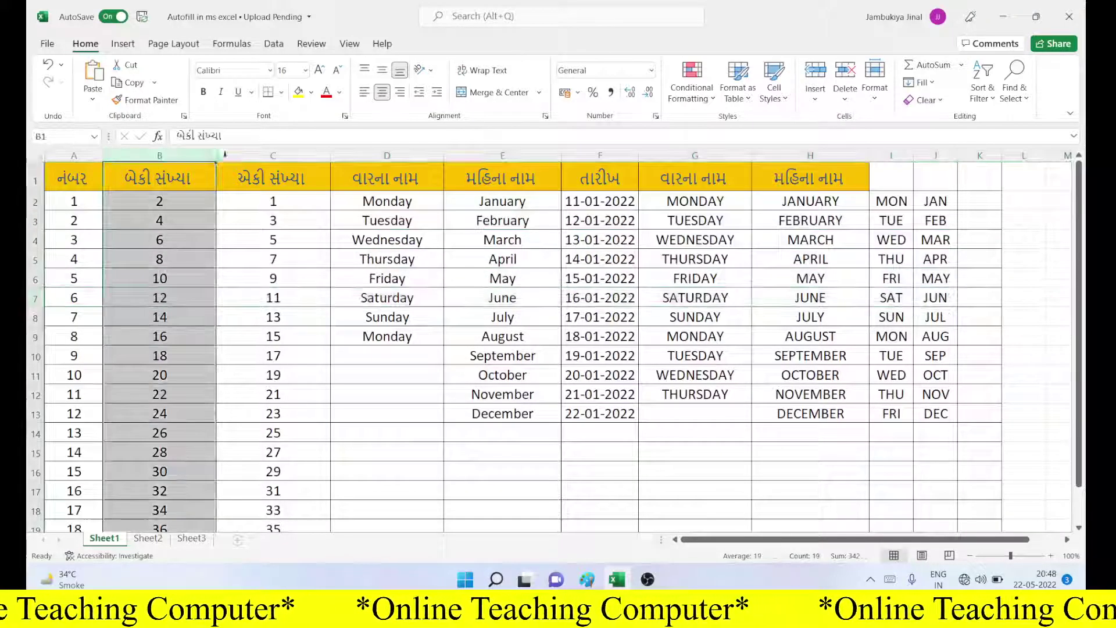
left_click(257, 174)
left_click(371, 180)
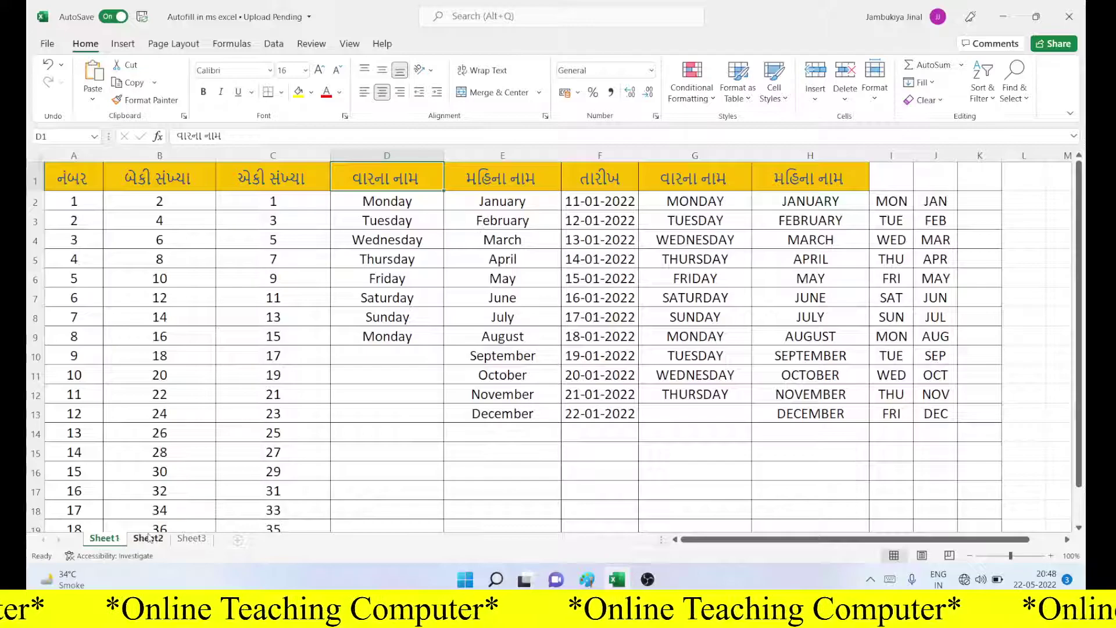
left_click(149, 538)
left_click(192, 537)
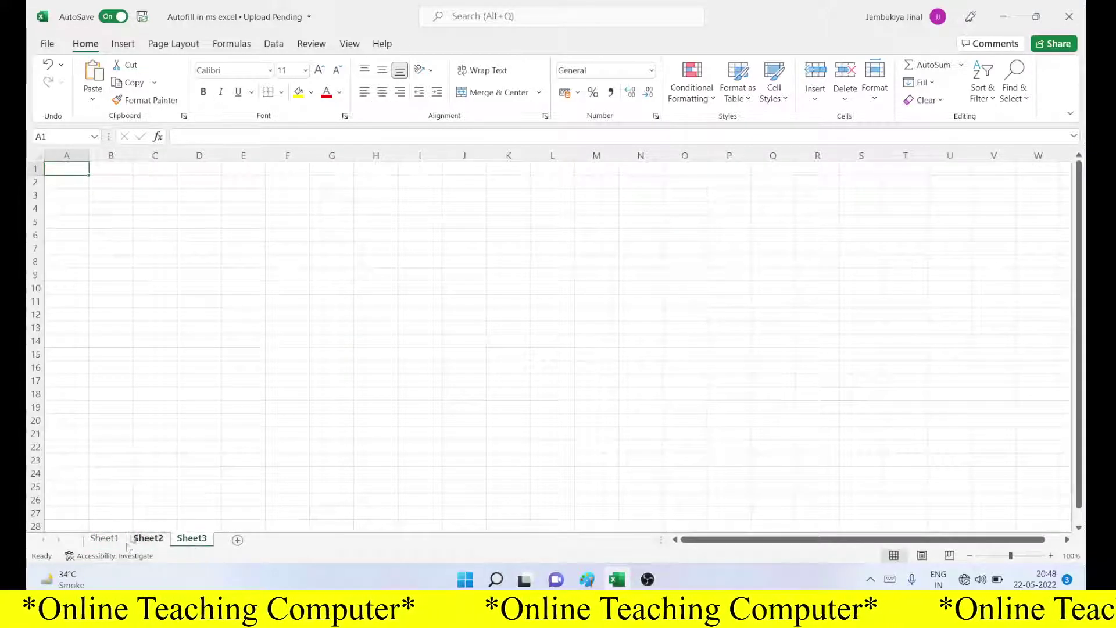
Return to Sheet1 with the filled number, weekday, month and date series.
left_click(105, 538)
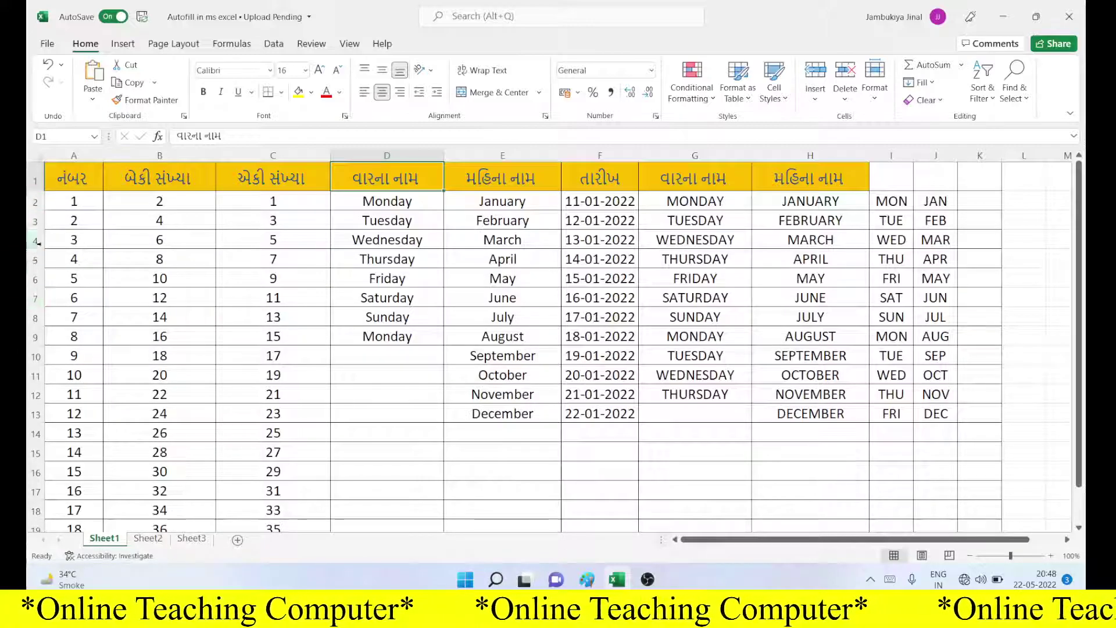
Hide rows 3 to 6 with Format > Hide & Unhide > Hide Rows.
left_click_drag(35, 223, 32, 269)
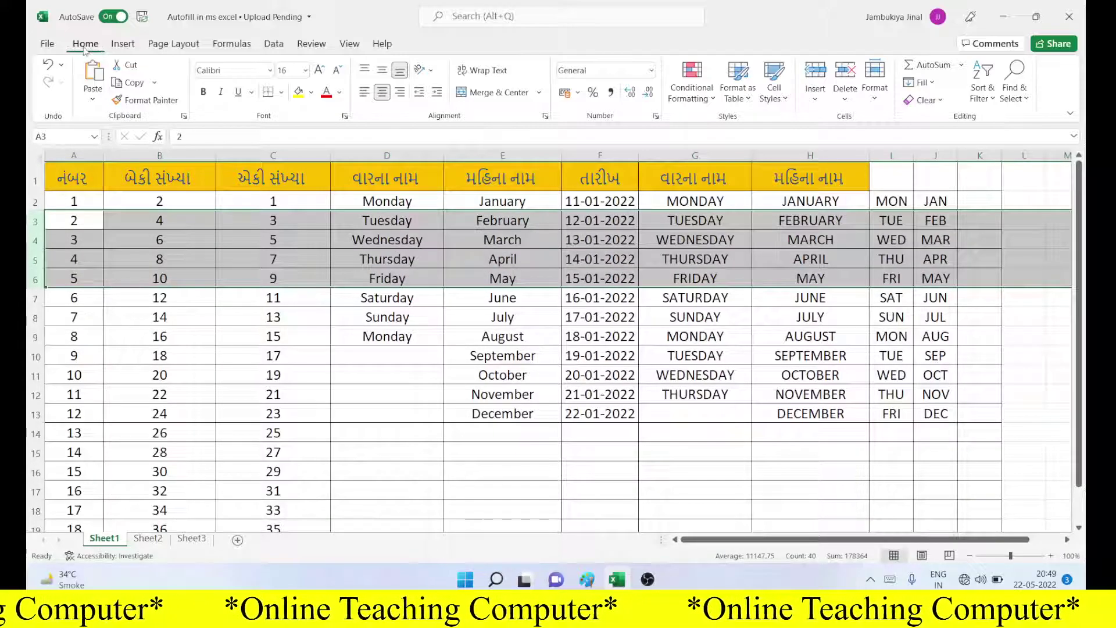
left_click(874, 103)
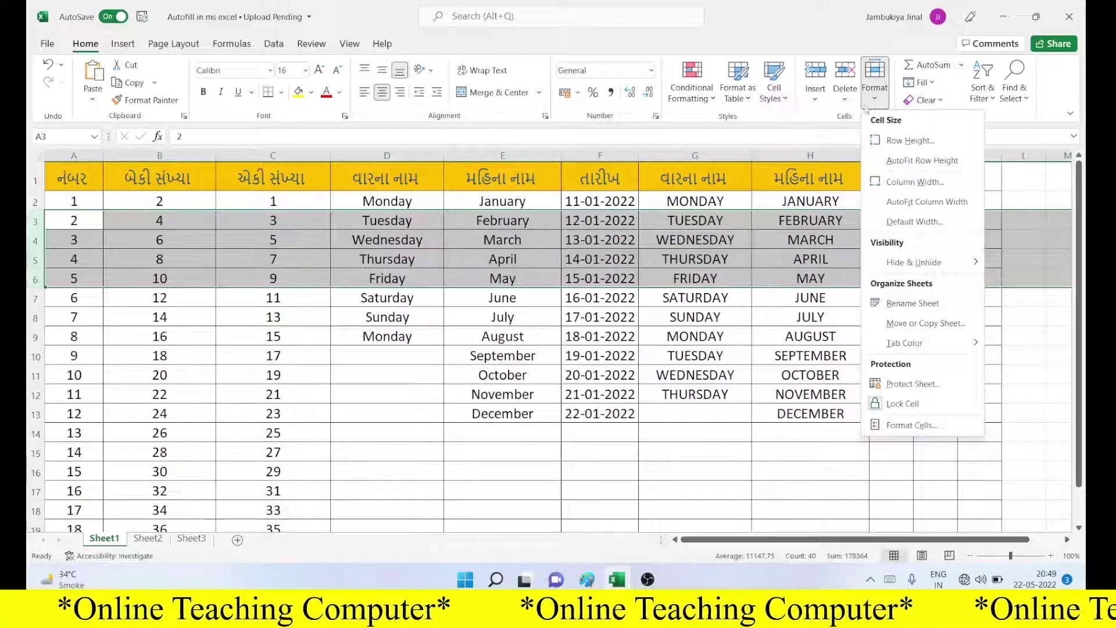
mouse_move(916, 262)
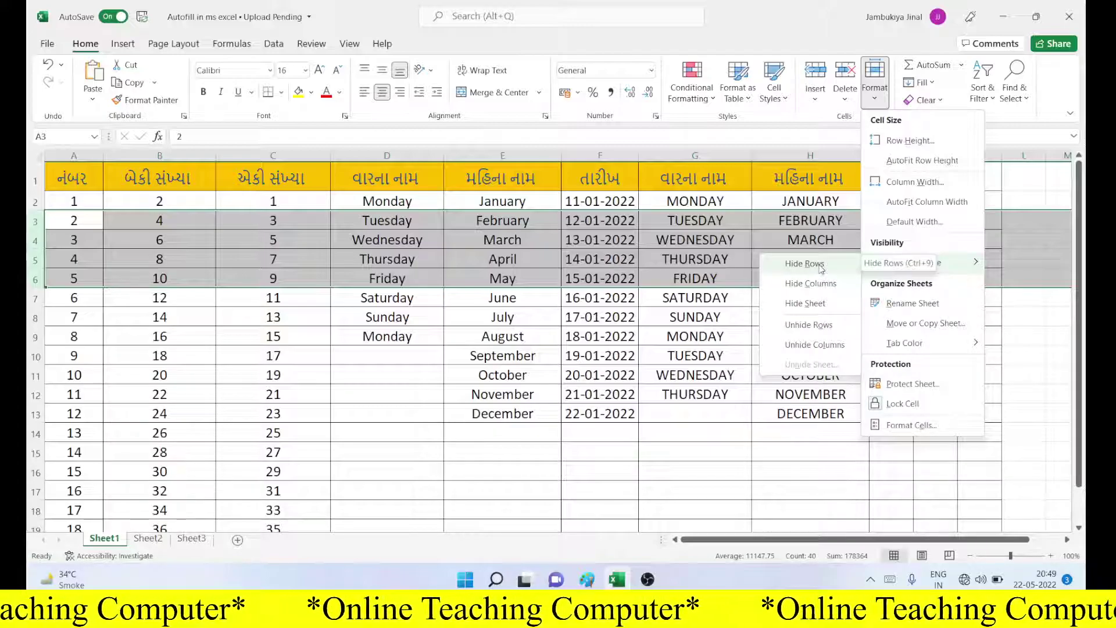
left_click(820, 267)
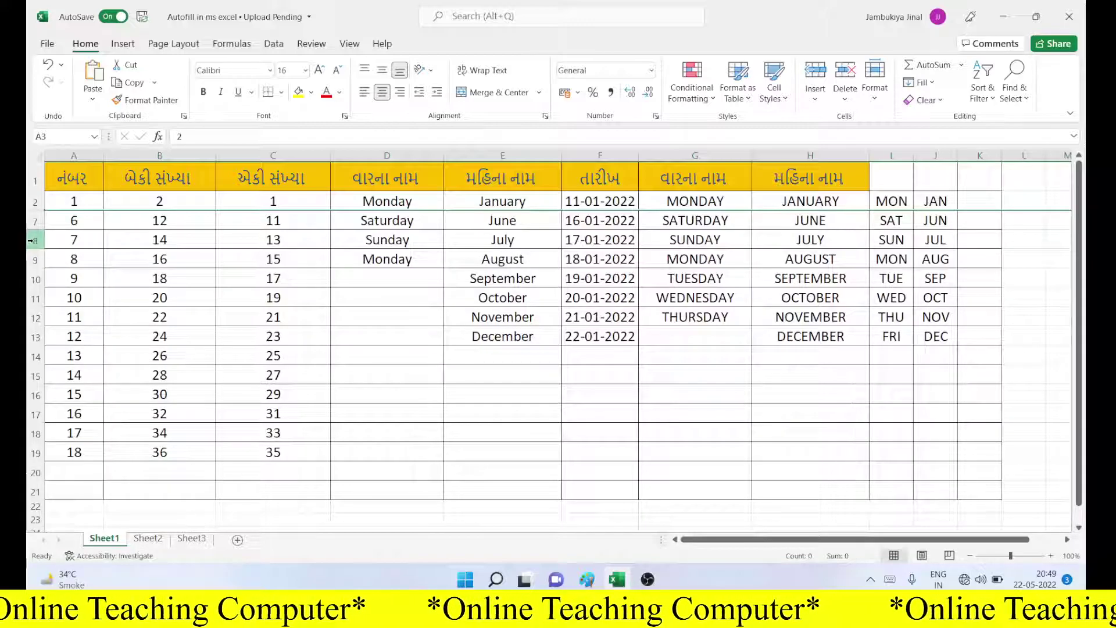
left_click(32, 244)
Hide rows 8 and 9 through the row-header shortcut menu.
left_click_drag(33, 250, 28, 259)
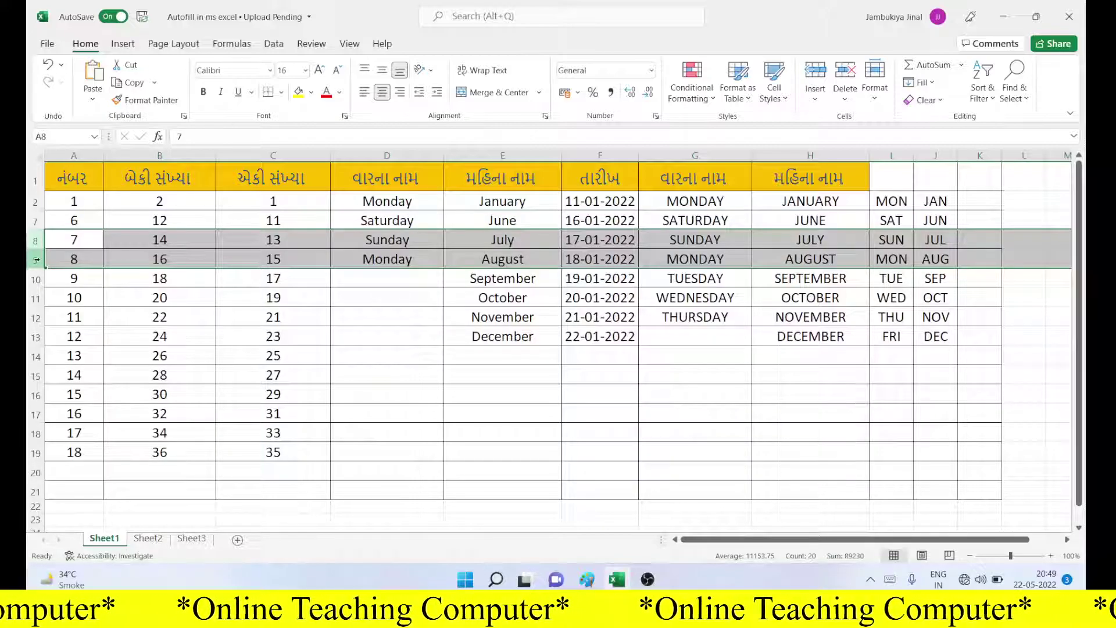
right_click(36, 260)
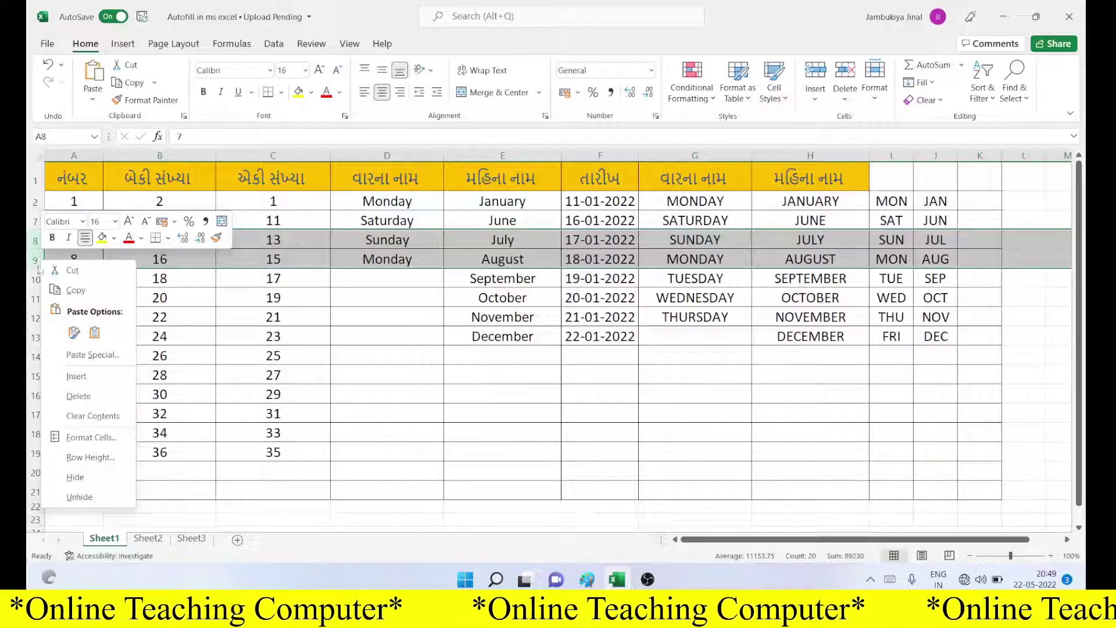
left_click(75, 478)
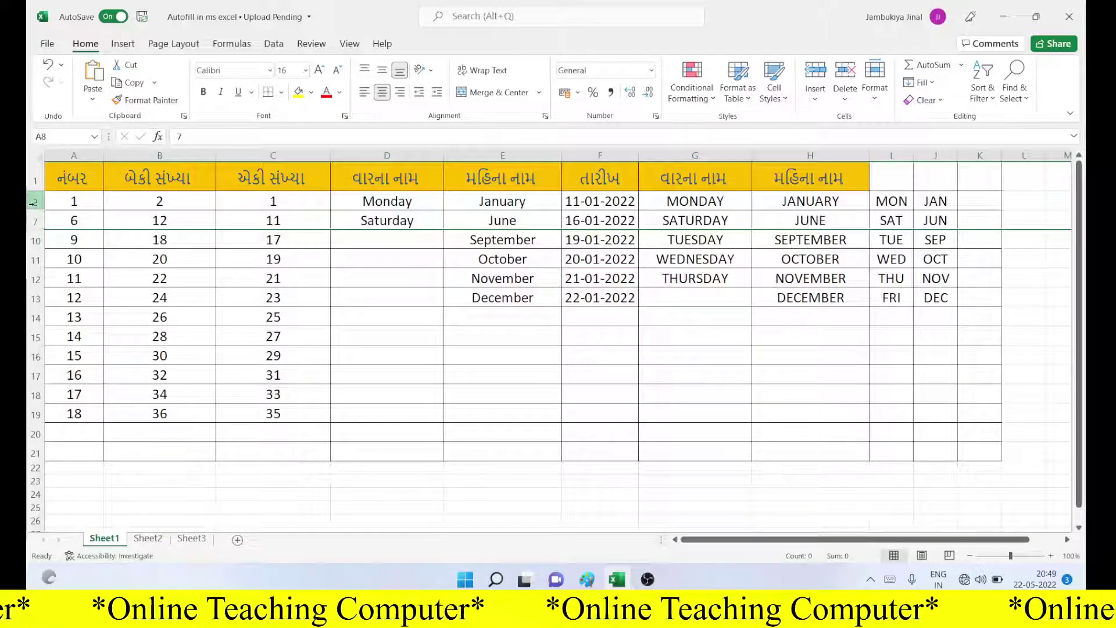
Unhide rows 3 to 6 from the rows 2–7 shortcut menu, then select rows 7 to 10.
left_click_drag(33, 203, 33, 216)
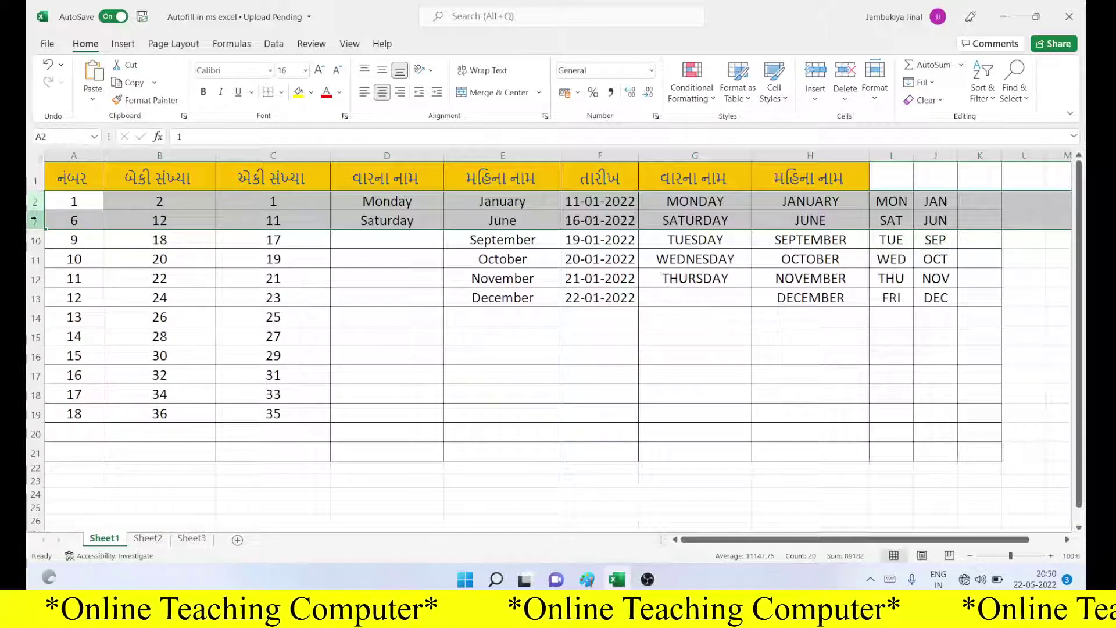
right_click(34, 220)
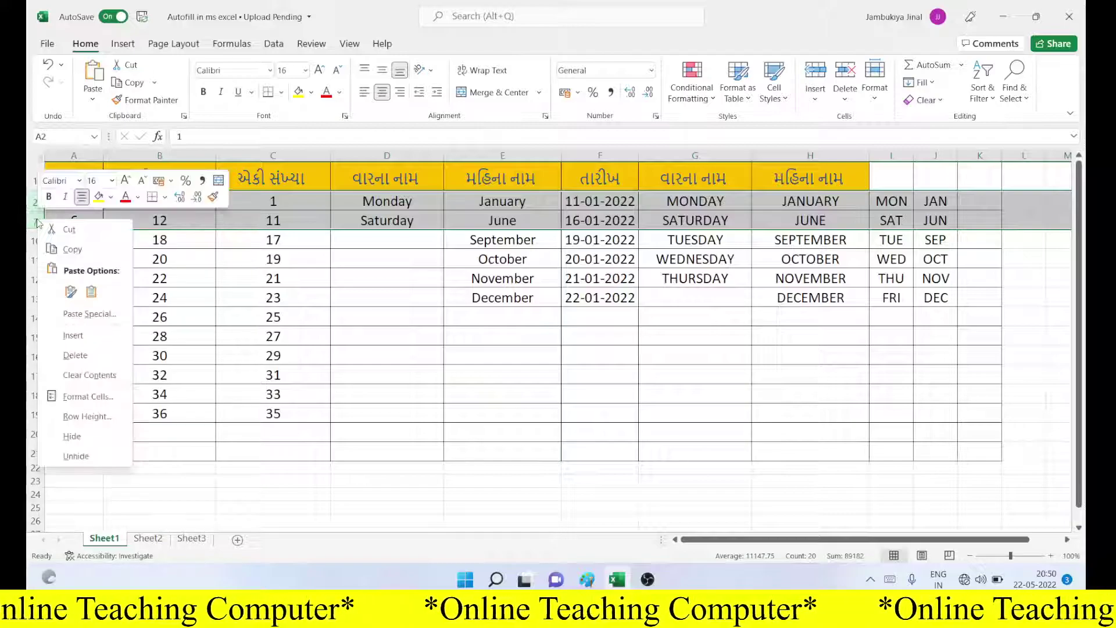
left_click(78, 456)
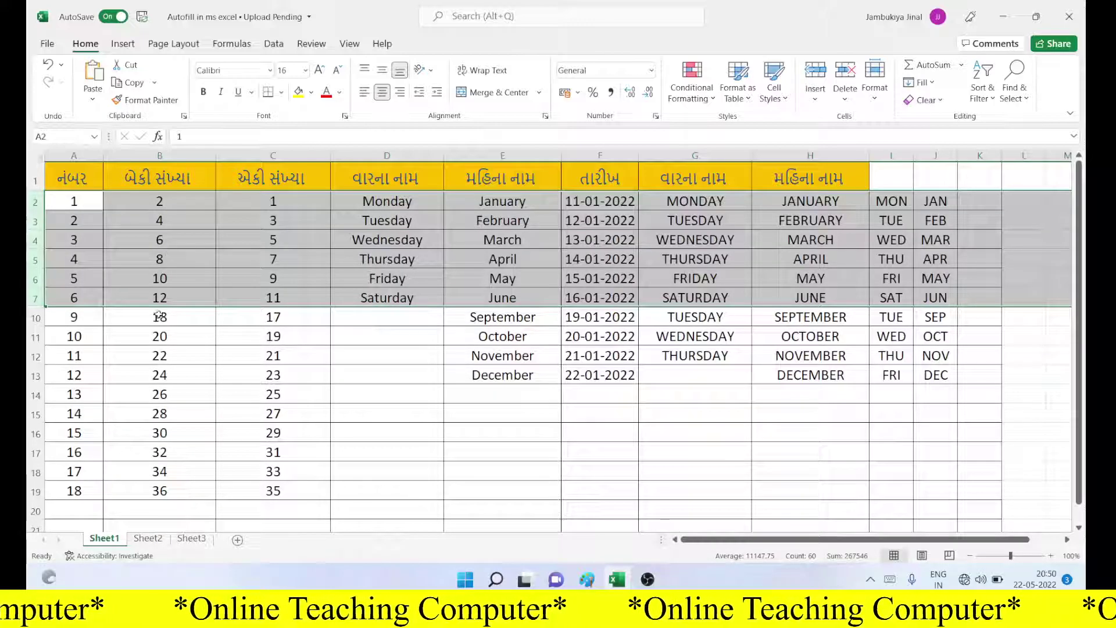
left_click(147, 378)
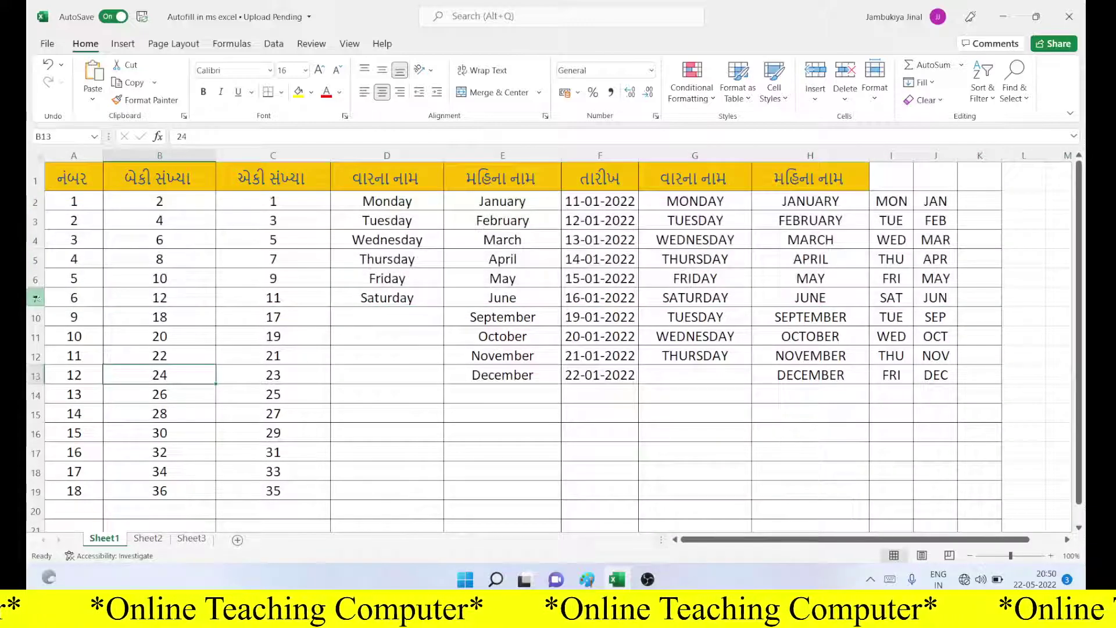
left_click_drag(35, 297, 34, 318)
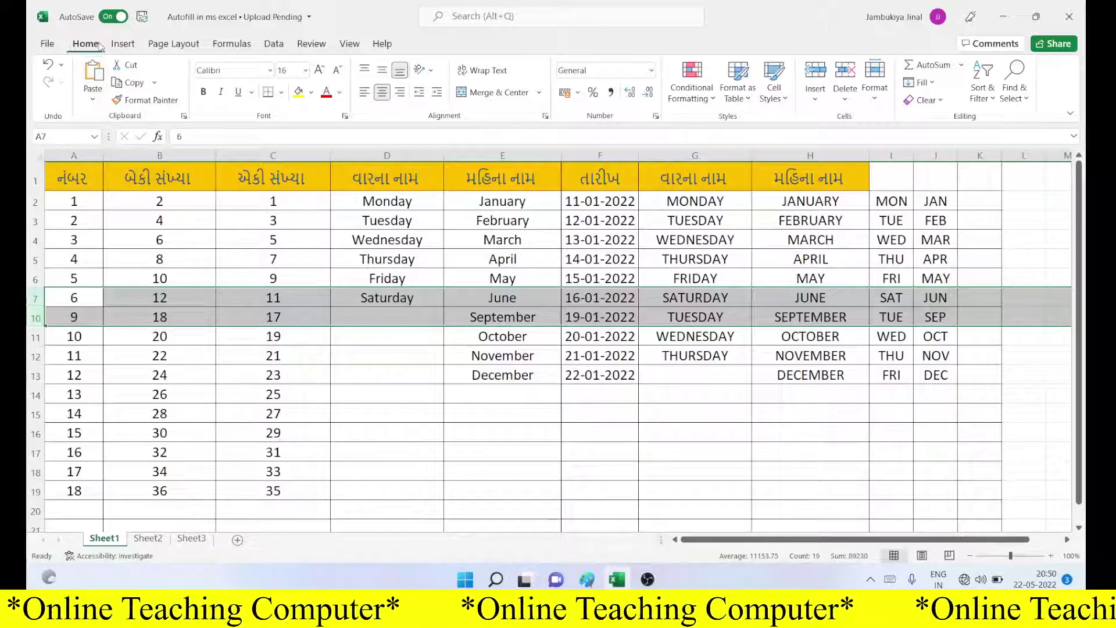
Unhide rows 8 and 9 with Format > Hide & Unhide > Unhide Rows.
left_click(878, 101)
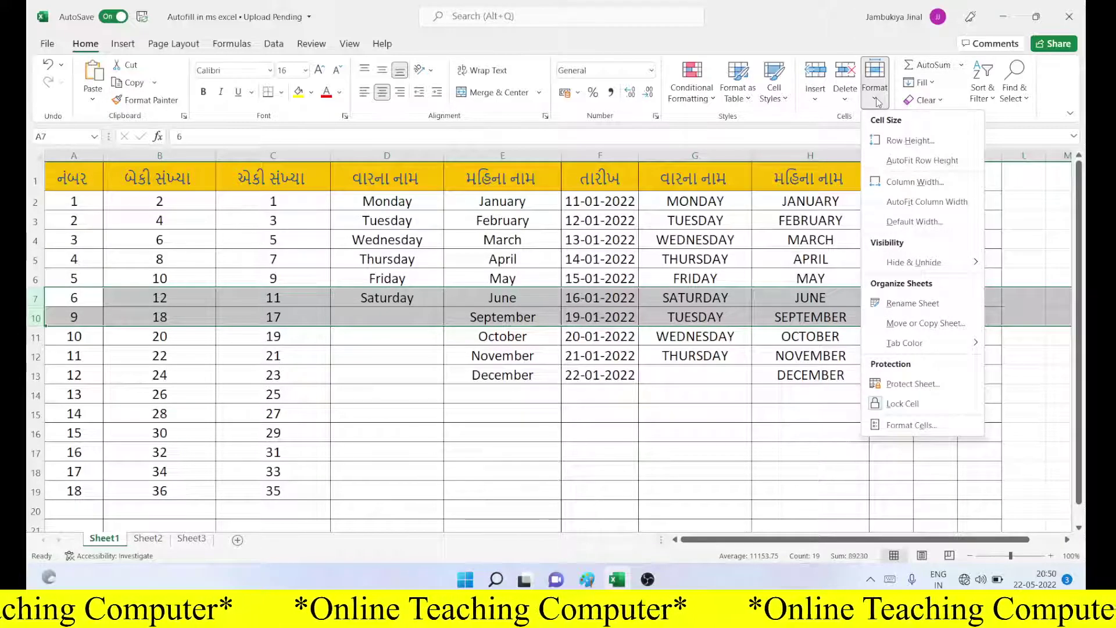
mouse_move(914, 262)
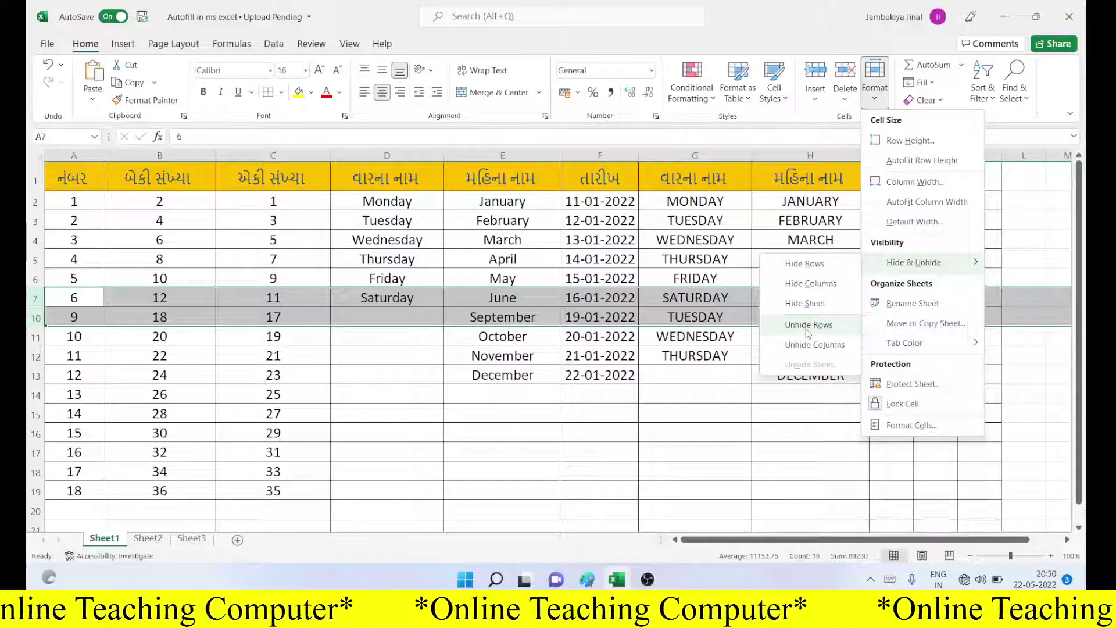
left_click(807, 329)
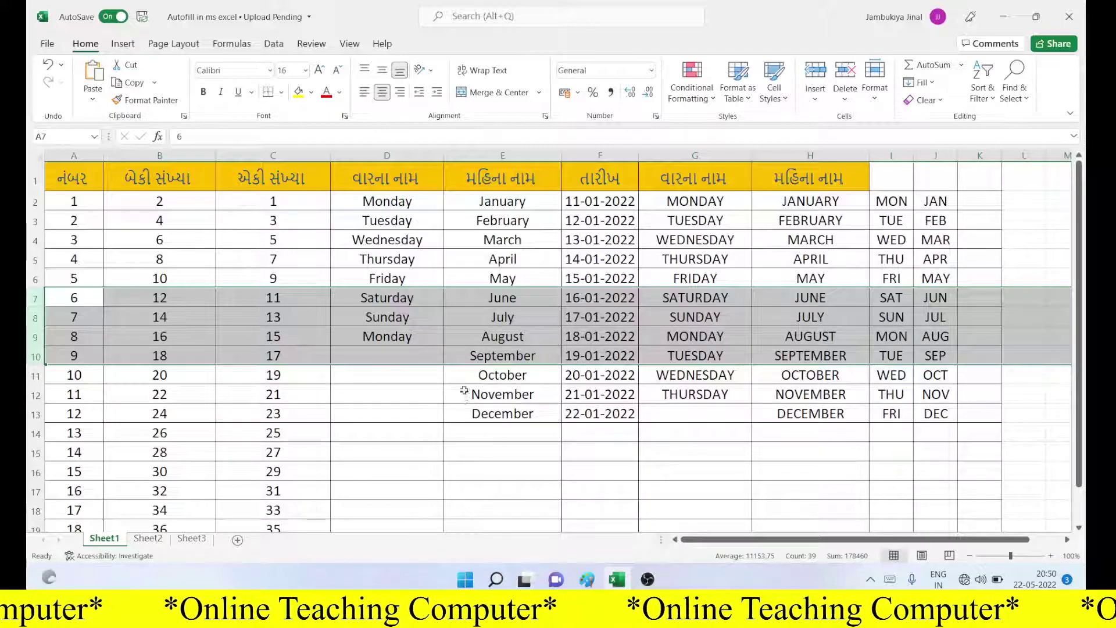
left_click(386, 394)
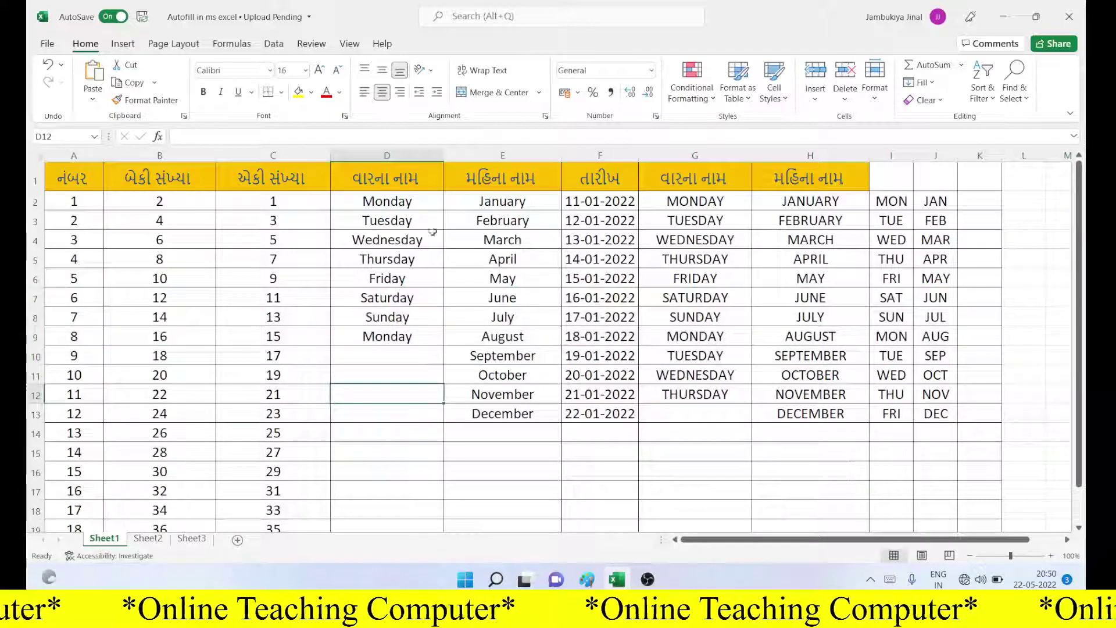
Hide weekday-name column D with Format > Hide & Unhide > Hide Columns.
left_click(387, 154)
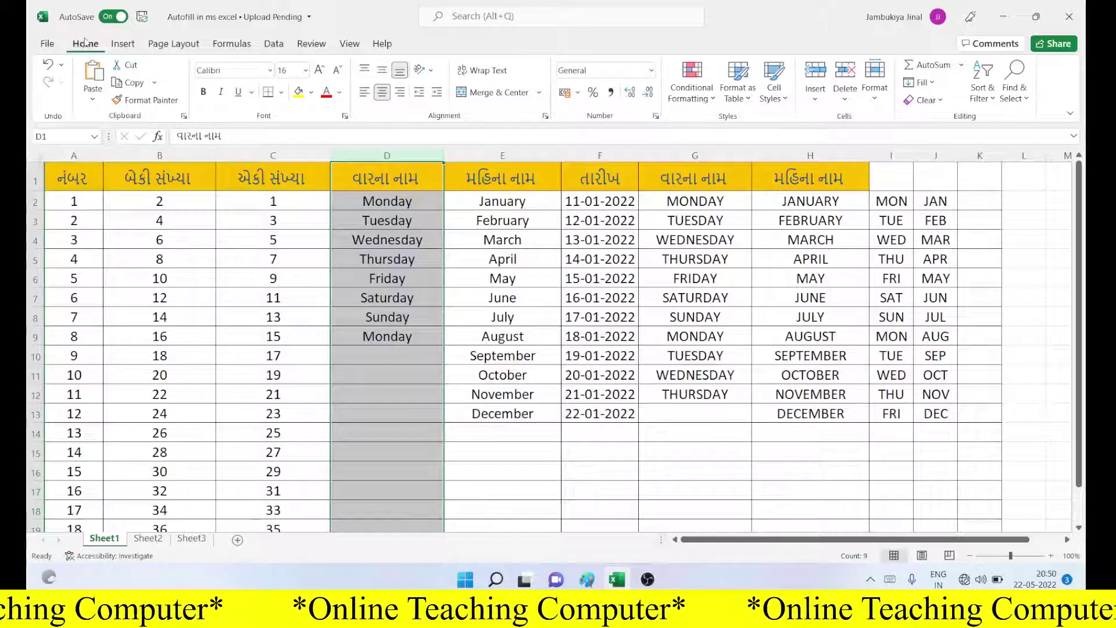
left_click(877, 100)
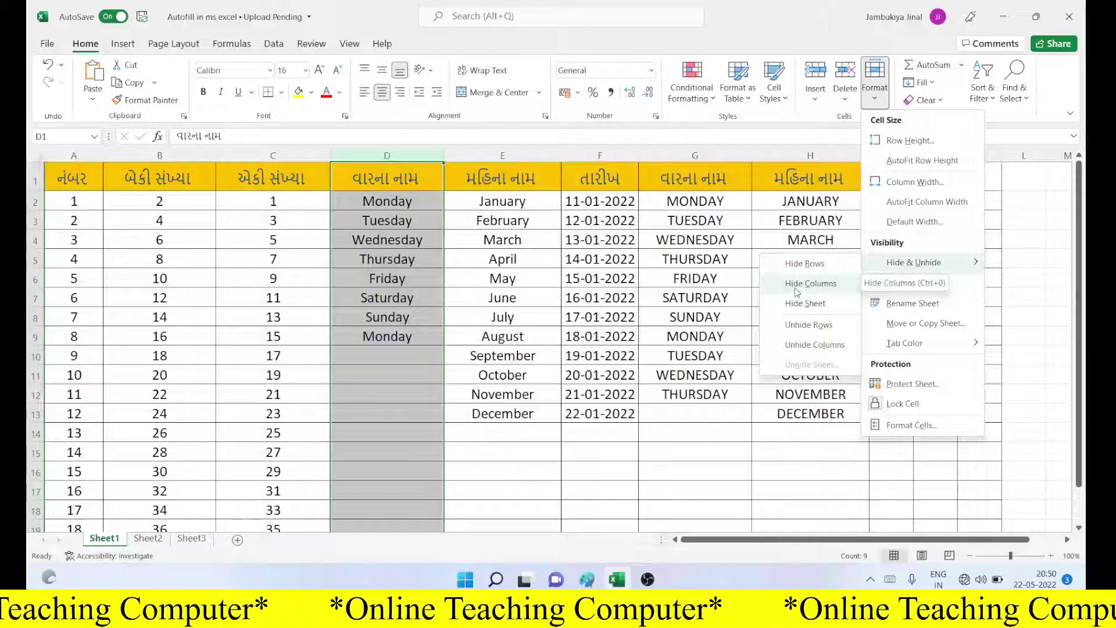
left_click(795, 288)
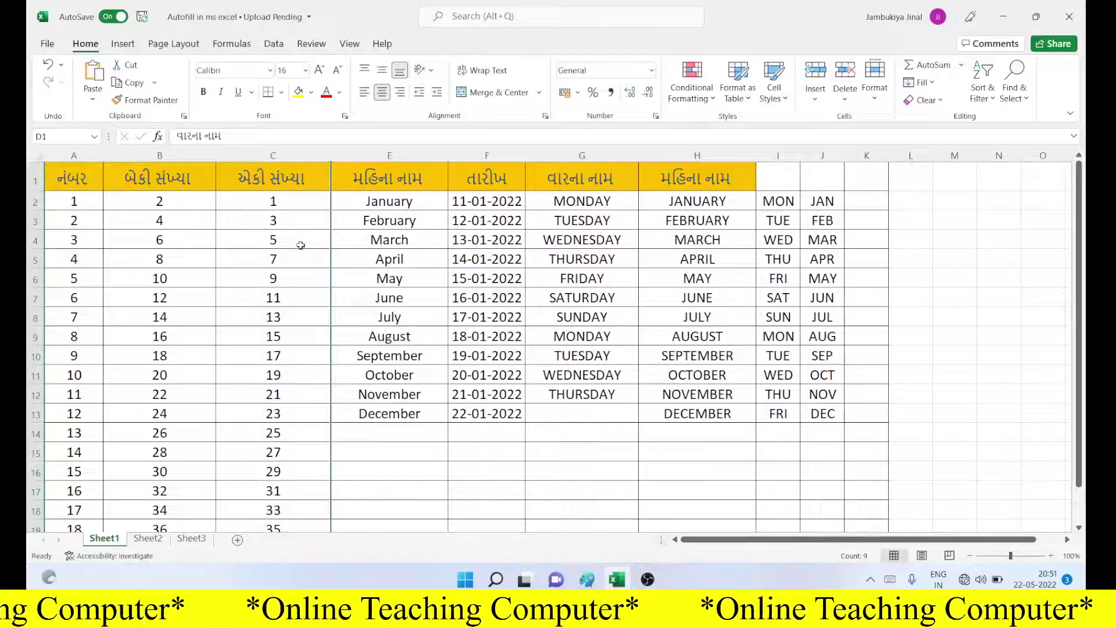
left_click(580, 152)
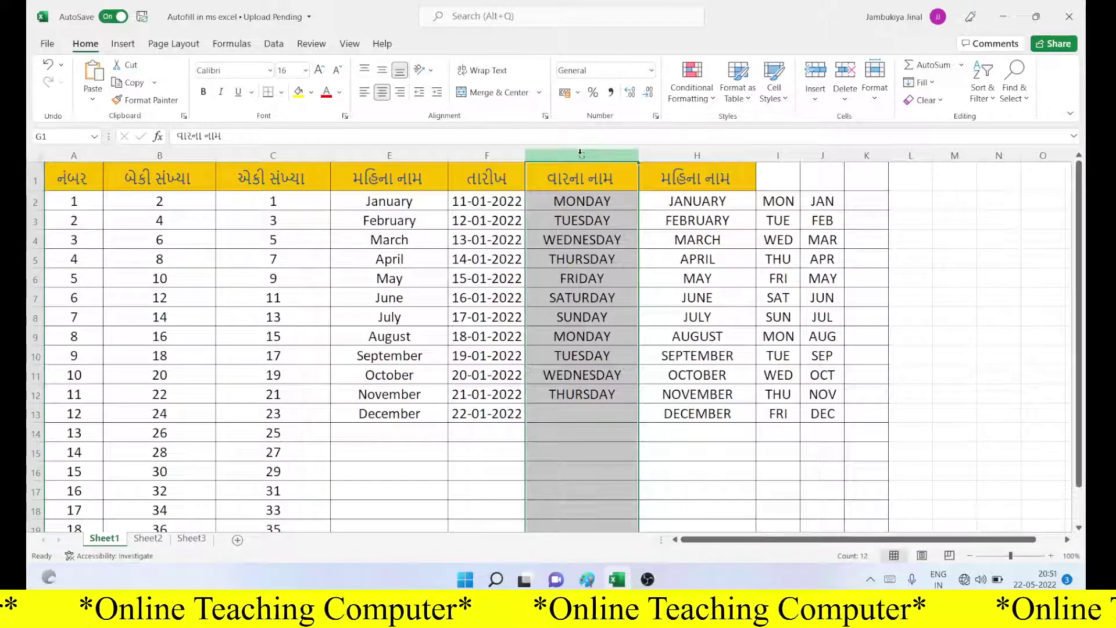
Hide column G of uppercase weekday names through its header shortcut menu.
right_click(580, 153)
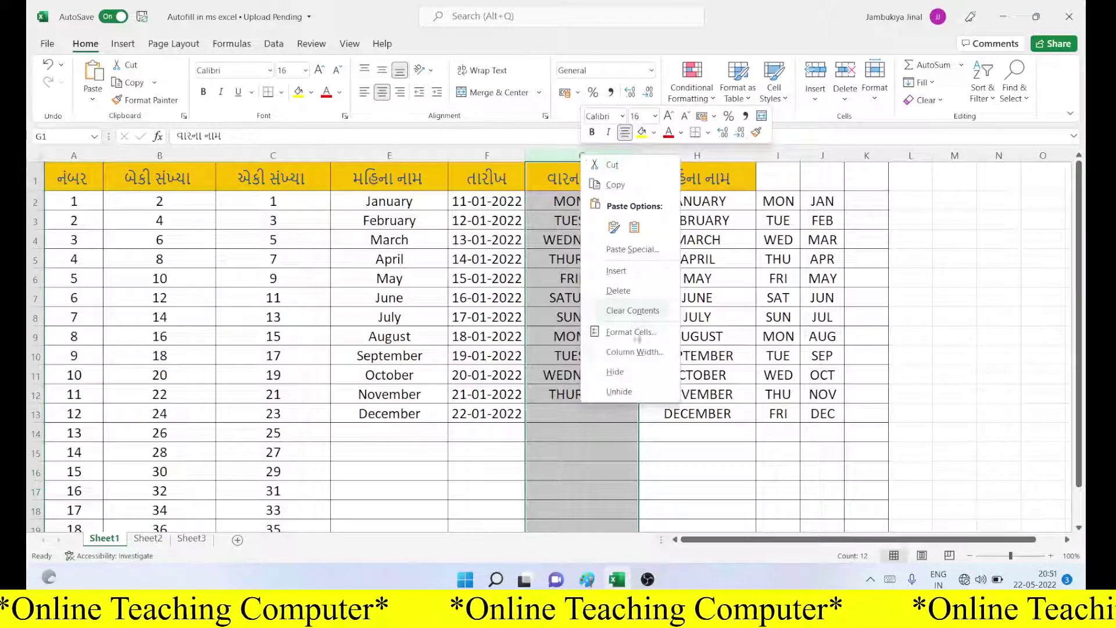
left_click(636, 373)
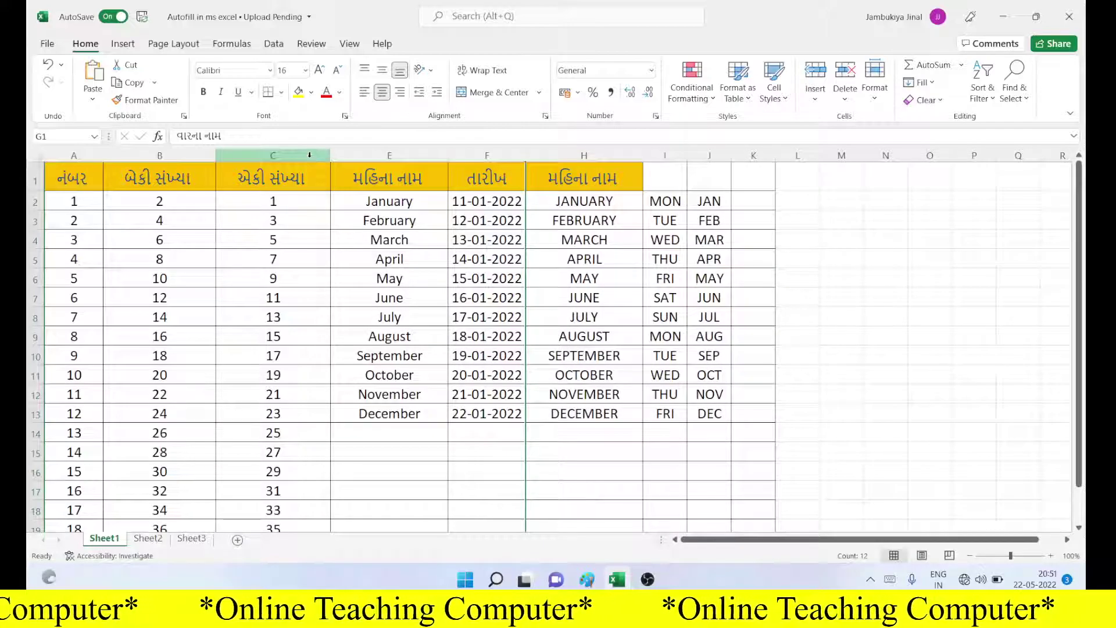
right_click(708, 154)
Hide column J of abbreviated months JAN to DEC with Format > Hide Columns.
key("Escape")
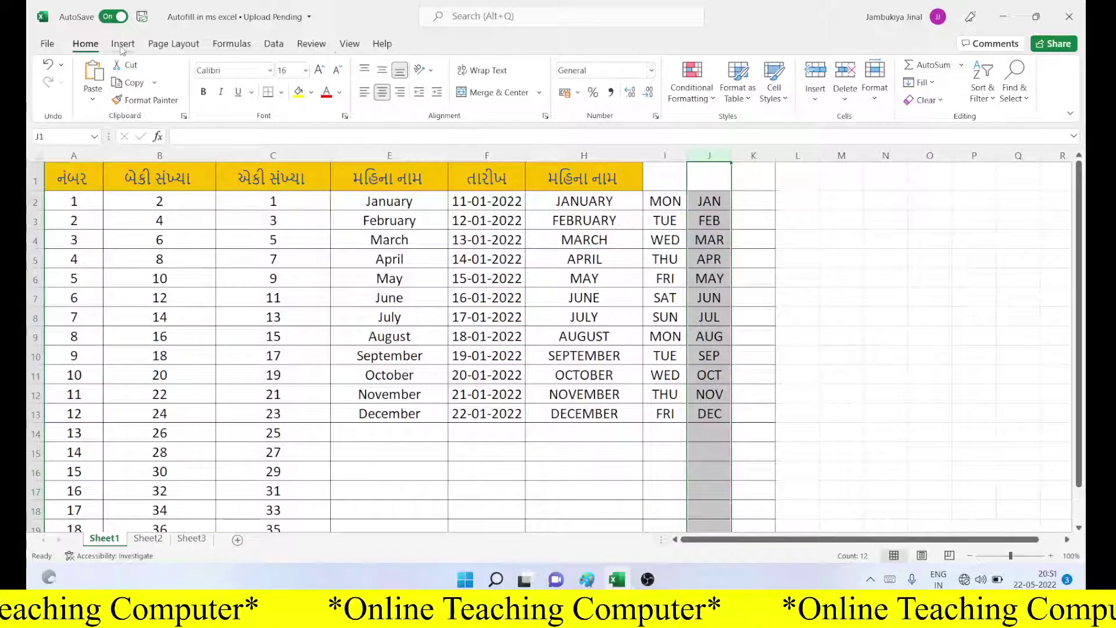
left_click(882, 106)
mouse_move(914, 263)
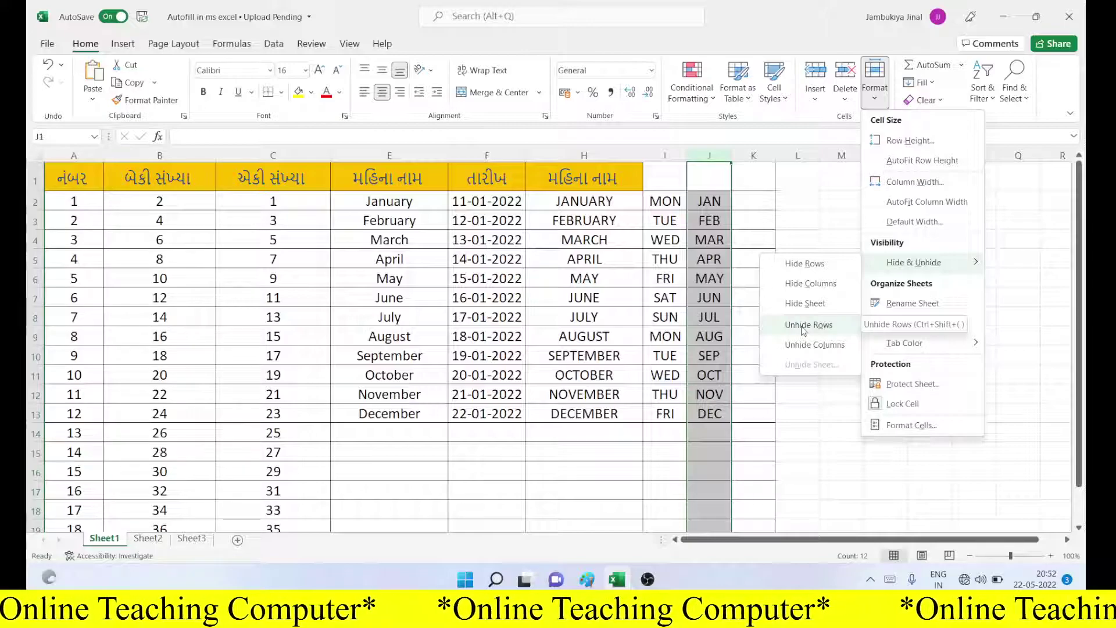
left_click(753, 190)
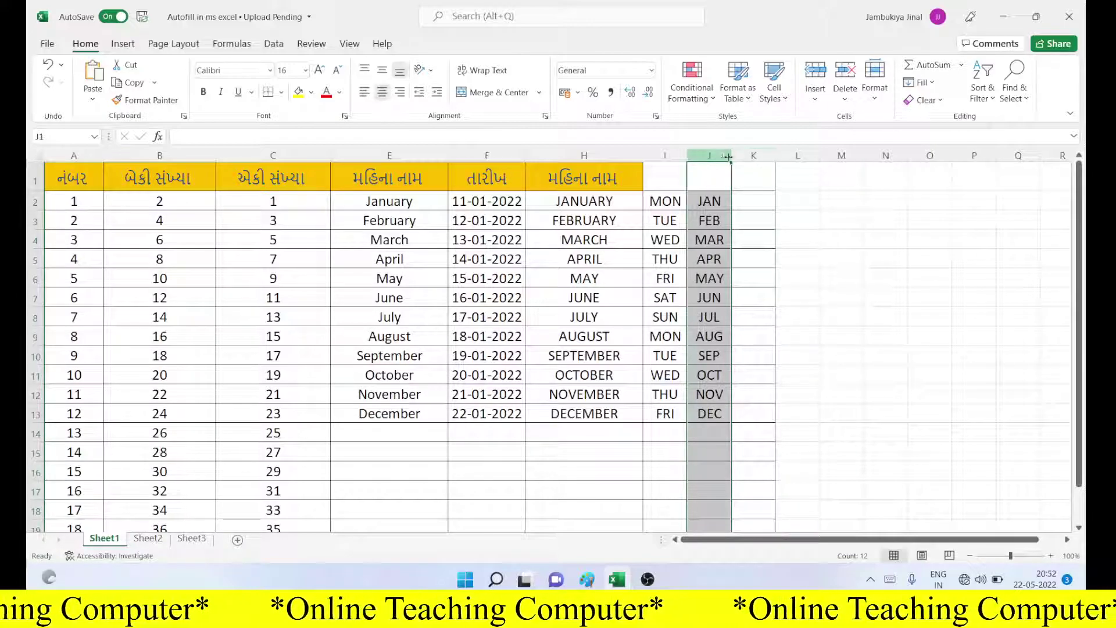
left_click(879, 93)
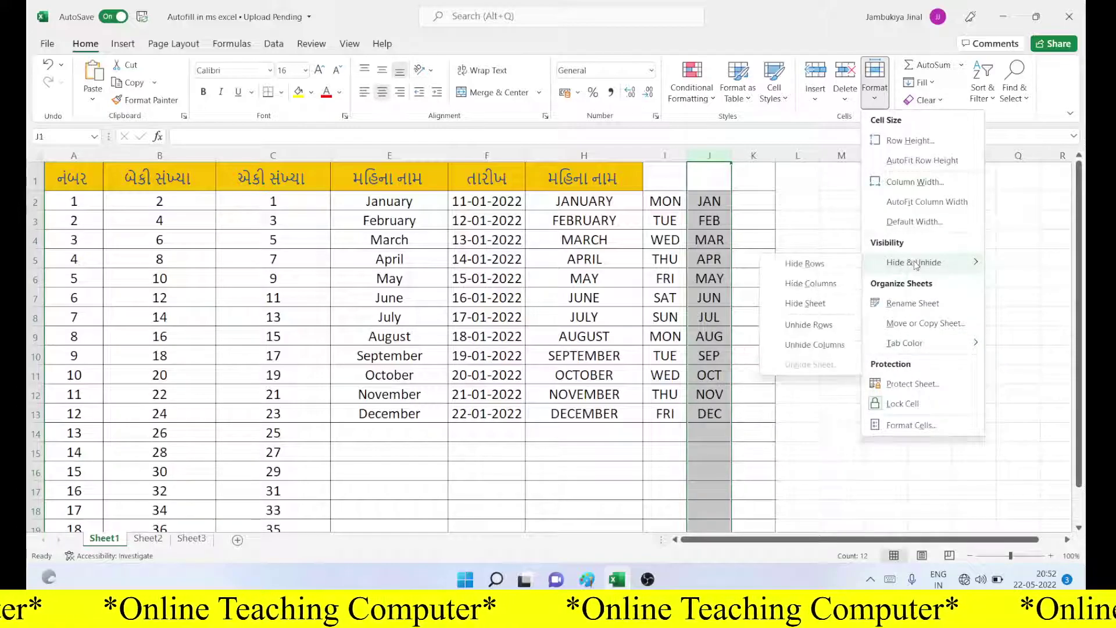
left_click(814, 283)
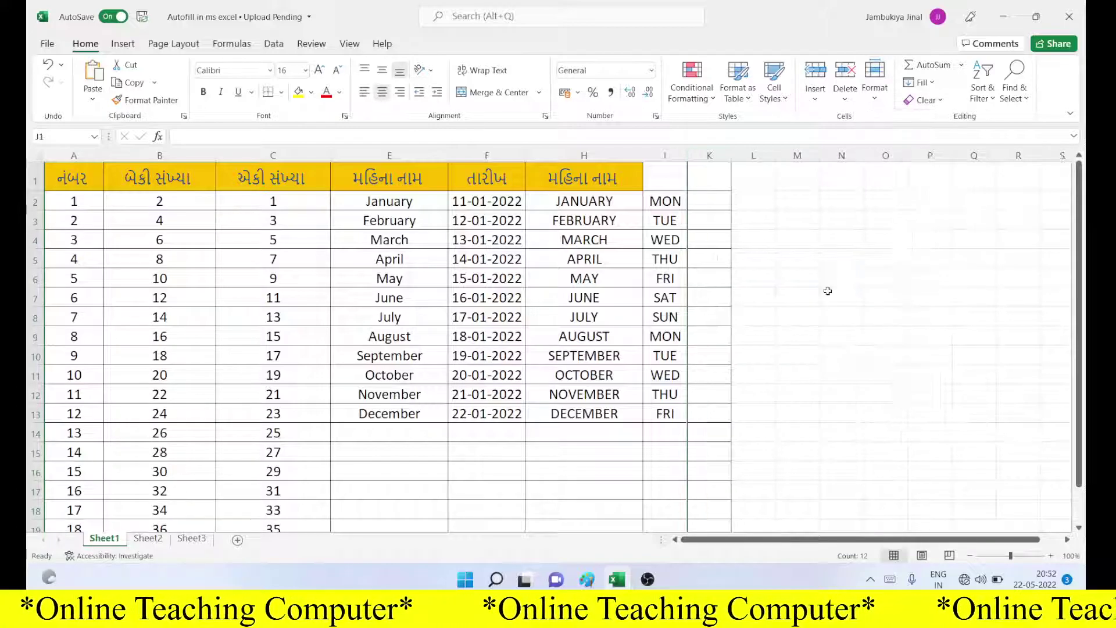
left_click(754, 288)
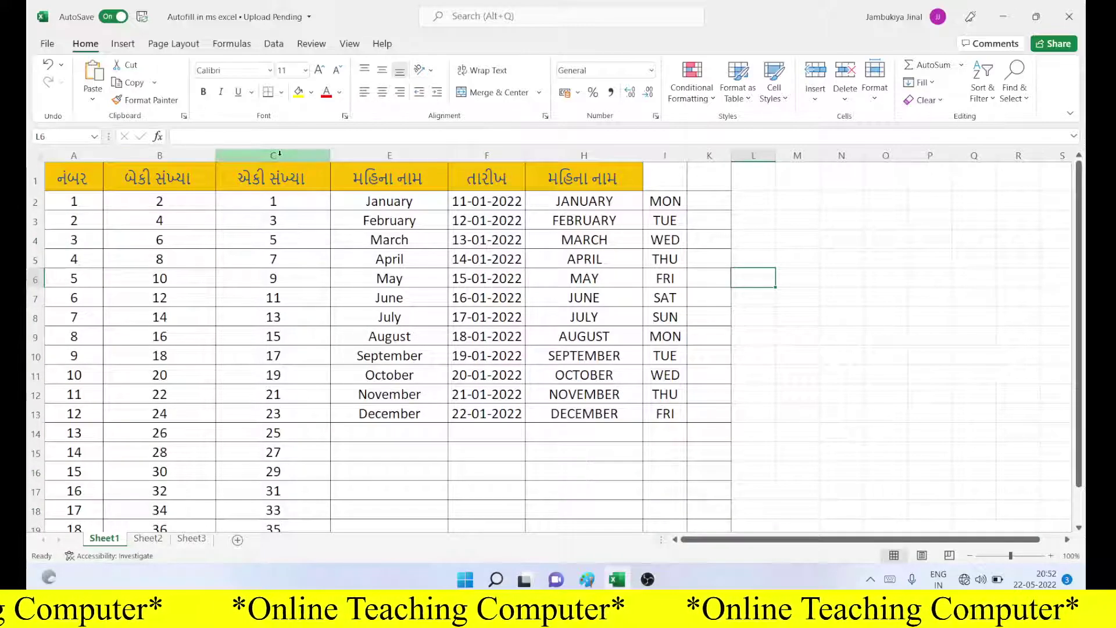
Unhide column D by choosing Unhide on the selected columns C to E.
left_click_drag(273, 156, 412, 152)
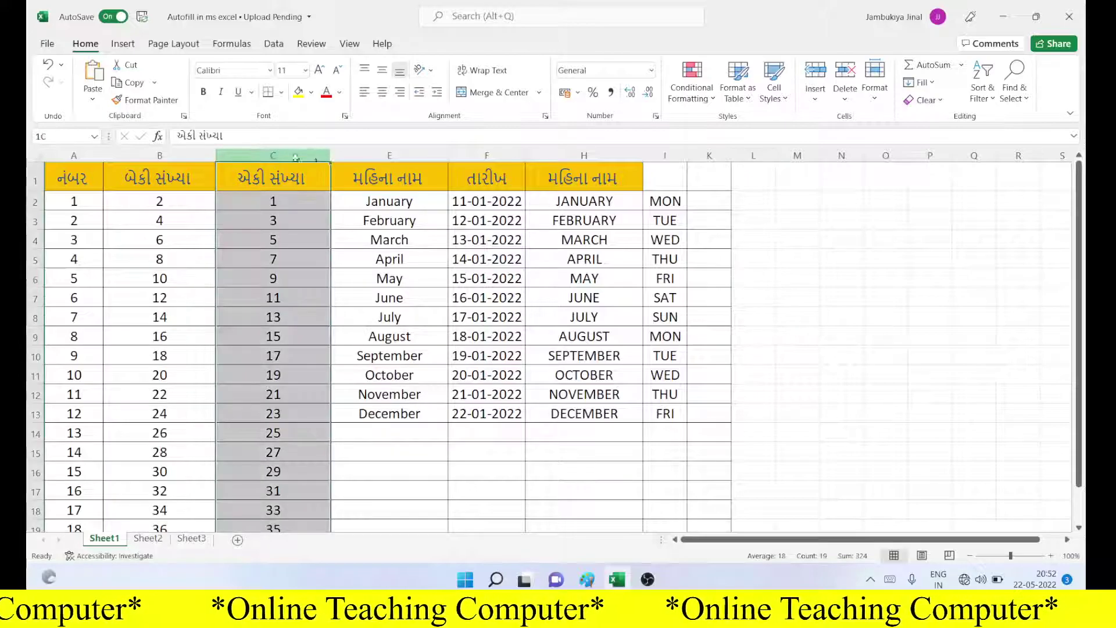
right_click(386, 160)
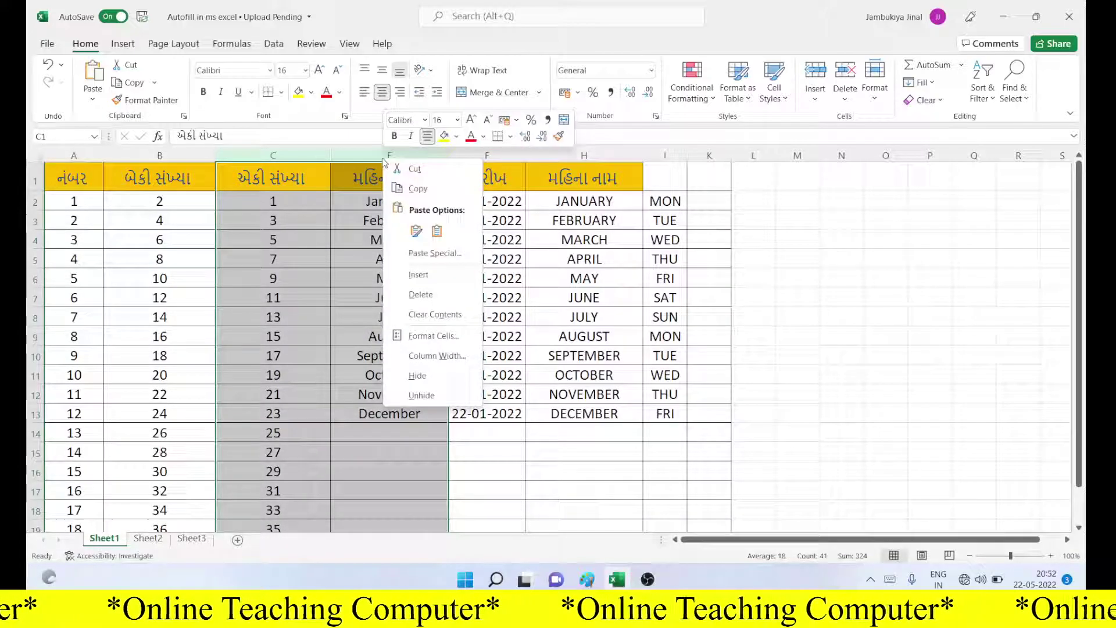
left_click(420, 395)
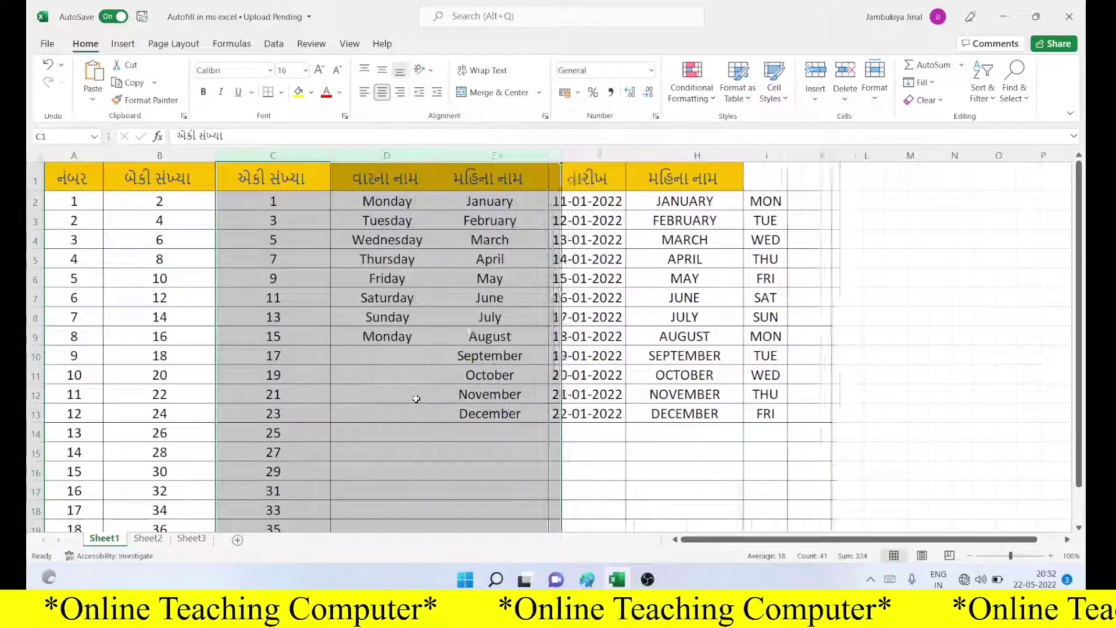
left_click(620, 306)
left_click(505, 155)
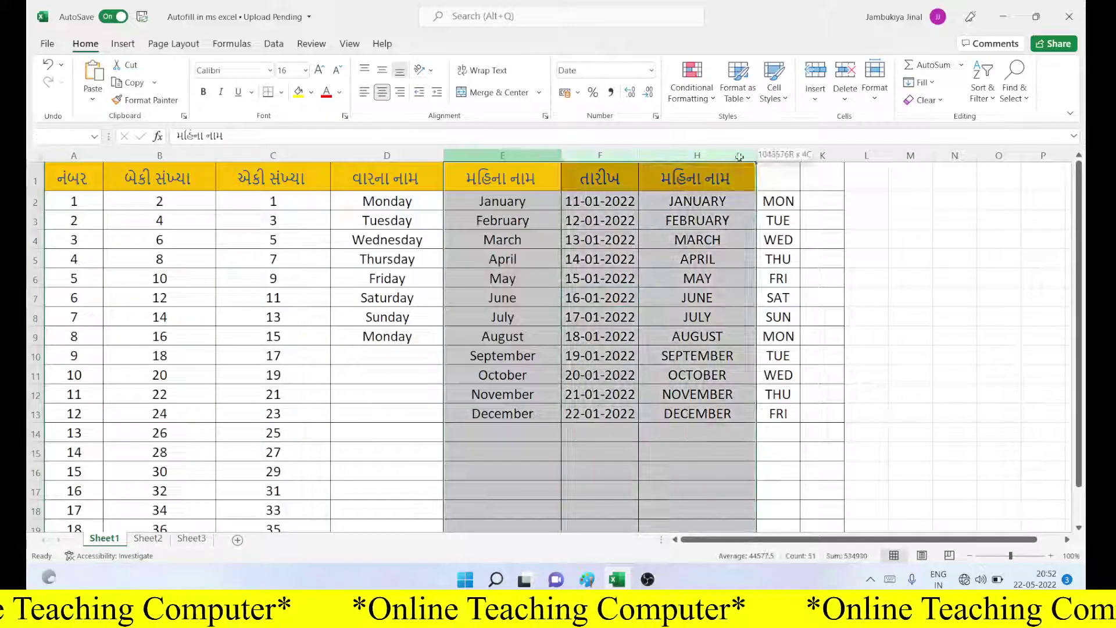
Unhide column G (MONDAY to THURSDAY) from a selection of columns E through I.
left_click_drag(505, 155, 778, 155)
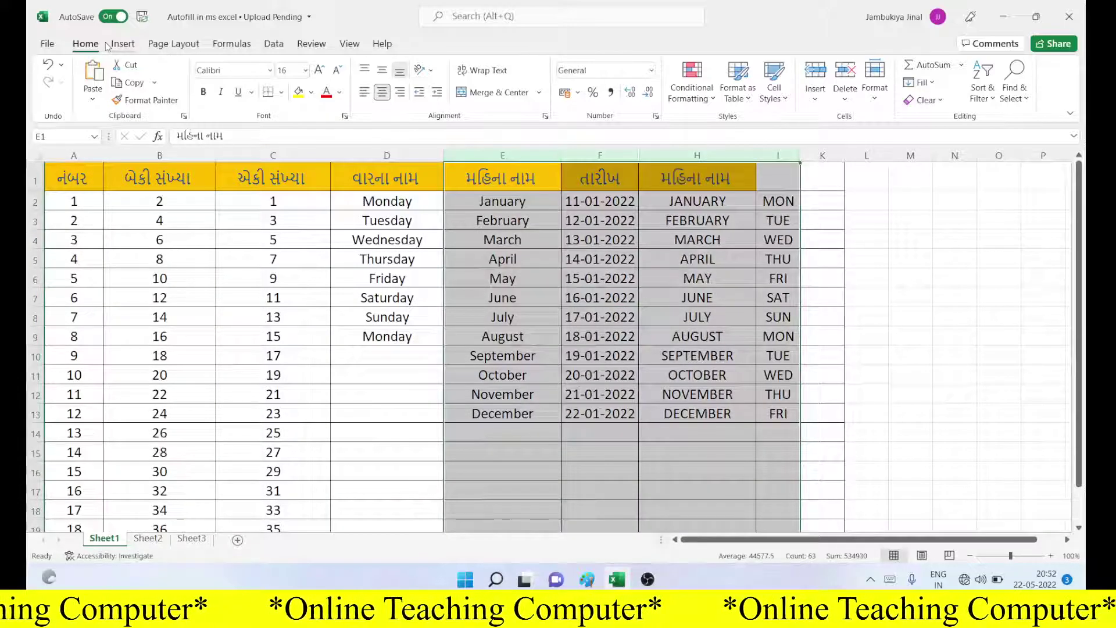
left_click(883, 99)
mouse_move(914, 263)
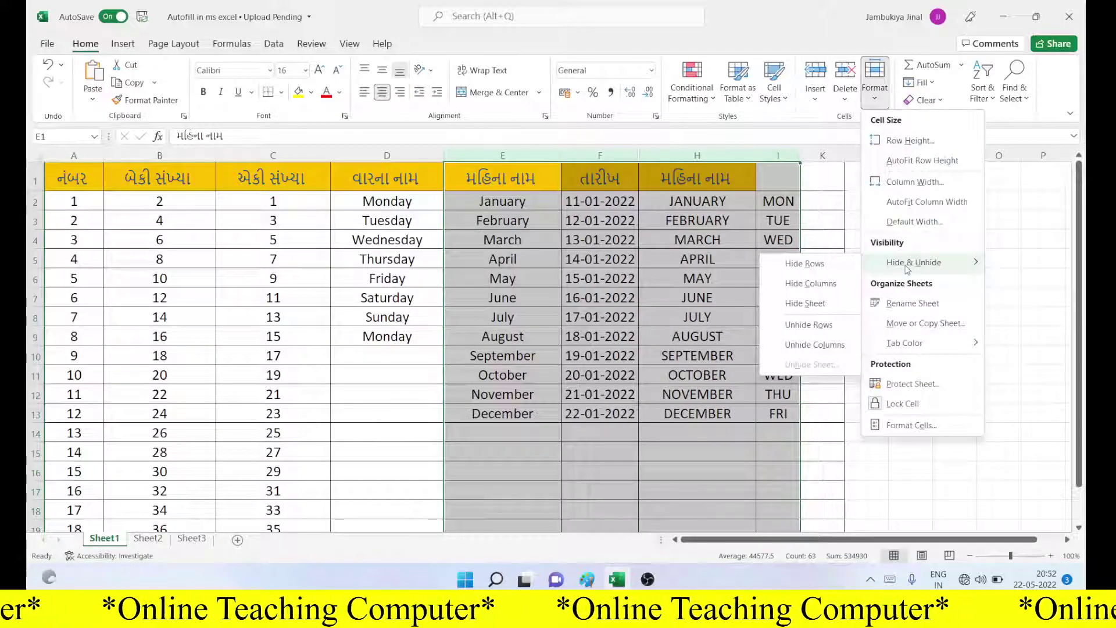
left_click(815, 346)
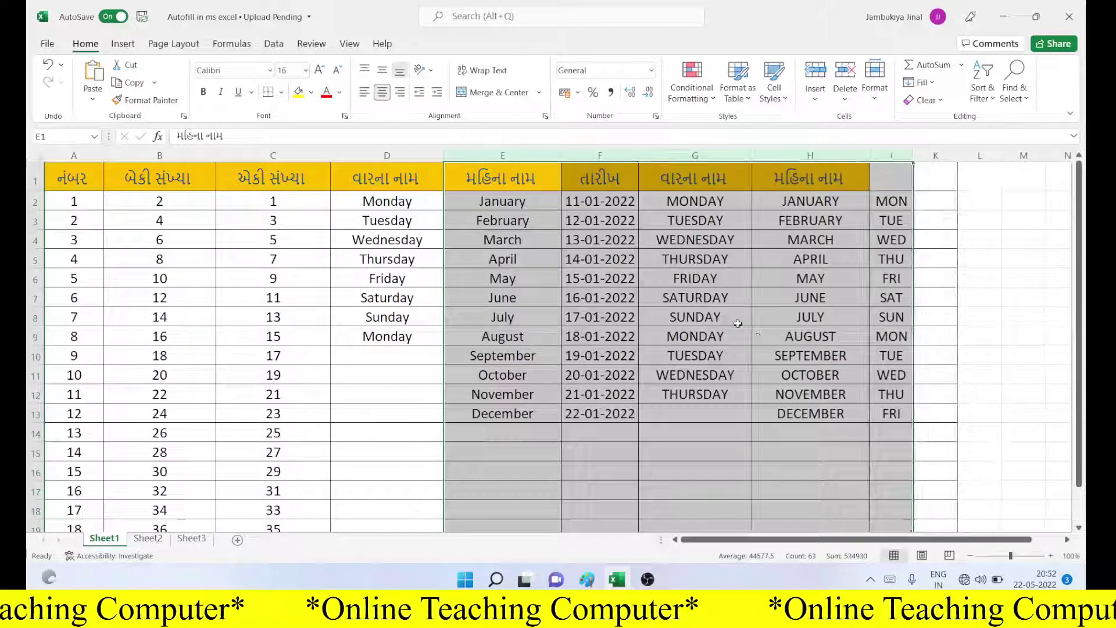
left_click(718, 305)
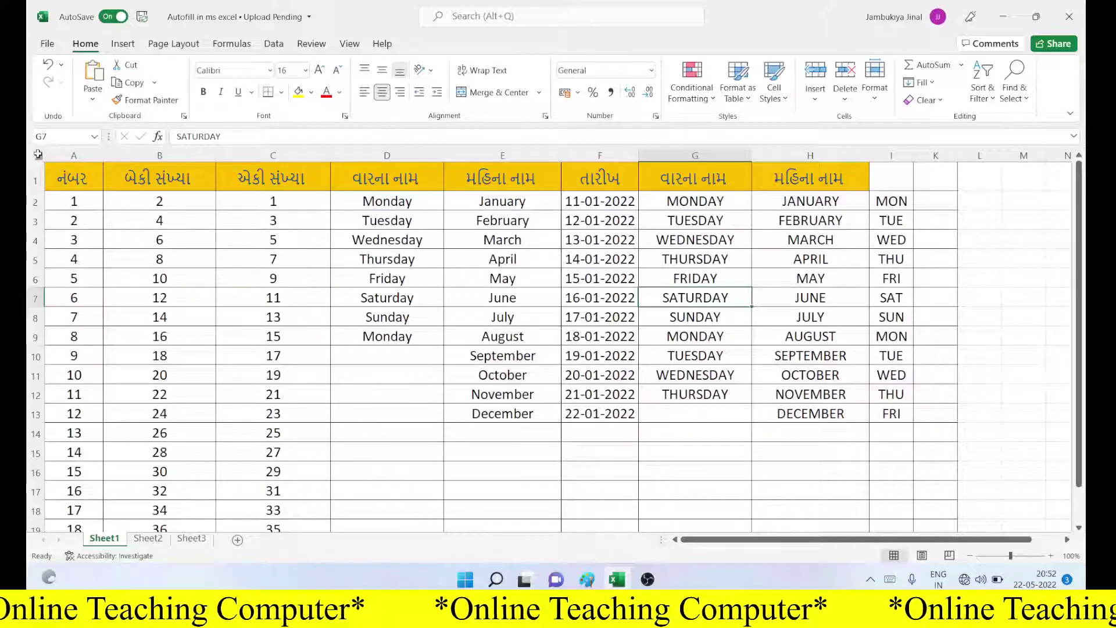
Select the entire worksheet and unhide all hidden rows.
left_click(68, 152)
left_click(35, 180)
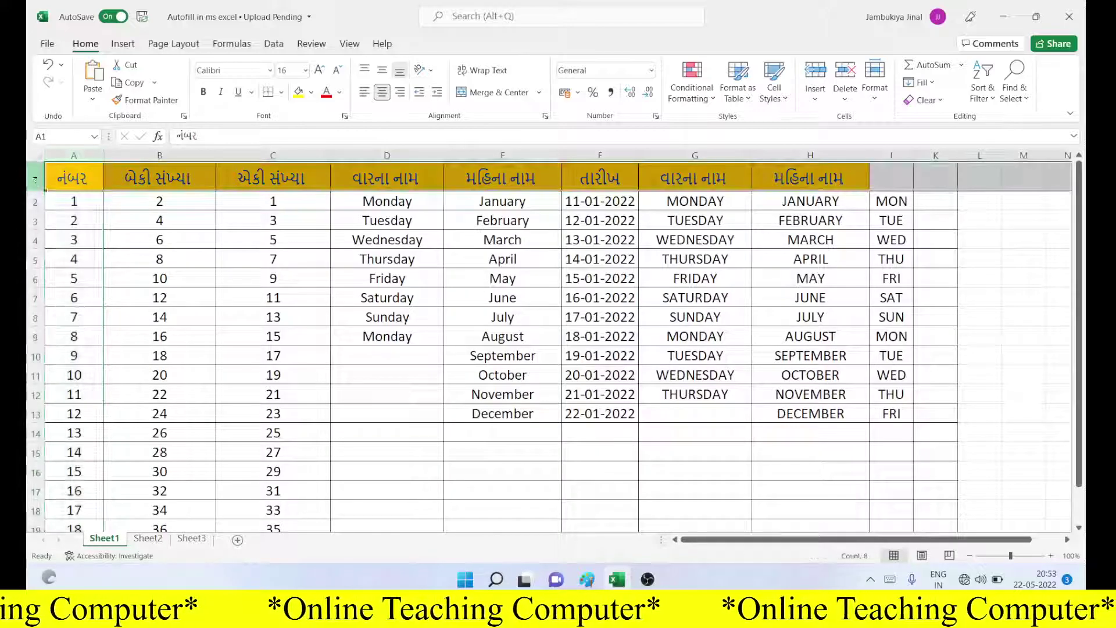
left_click(37, 154)
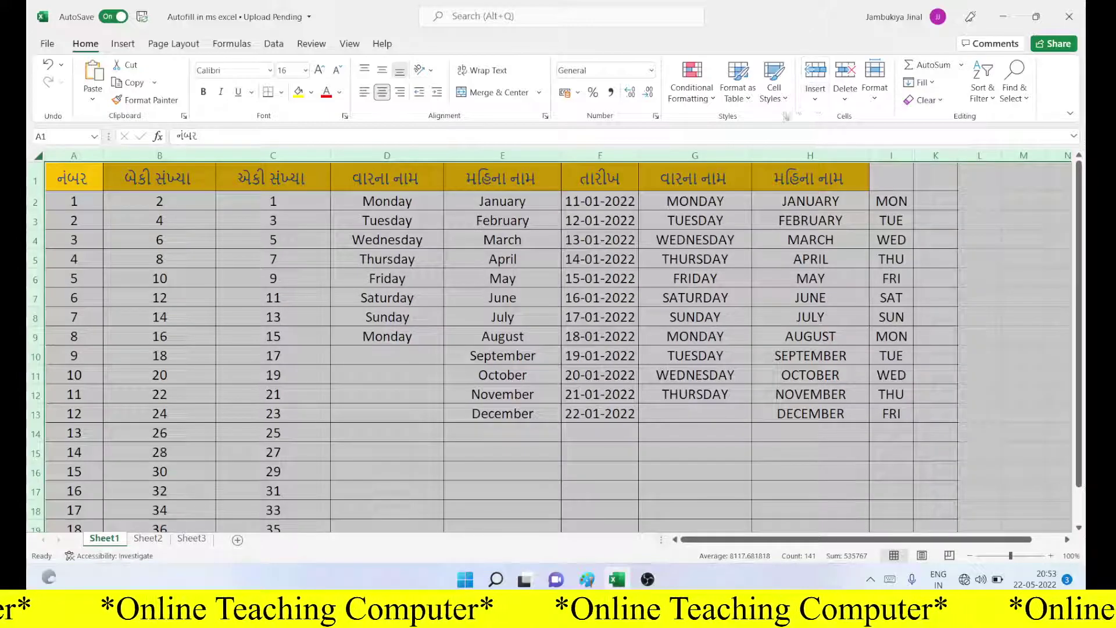
left_click(875, 87)
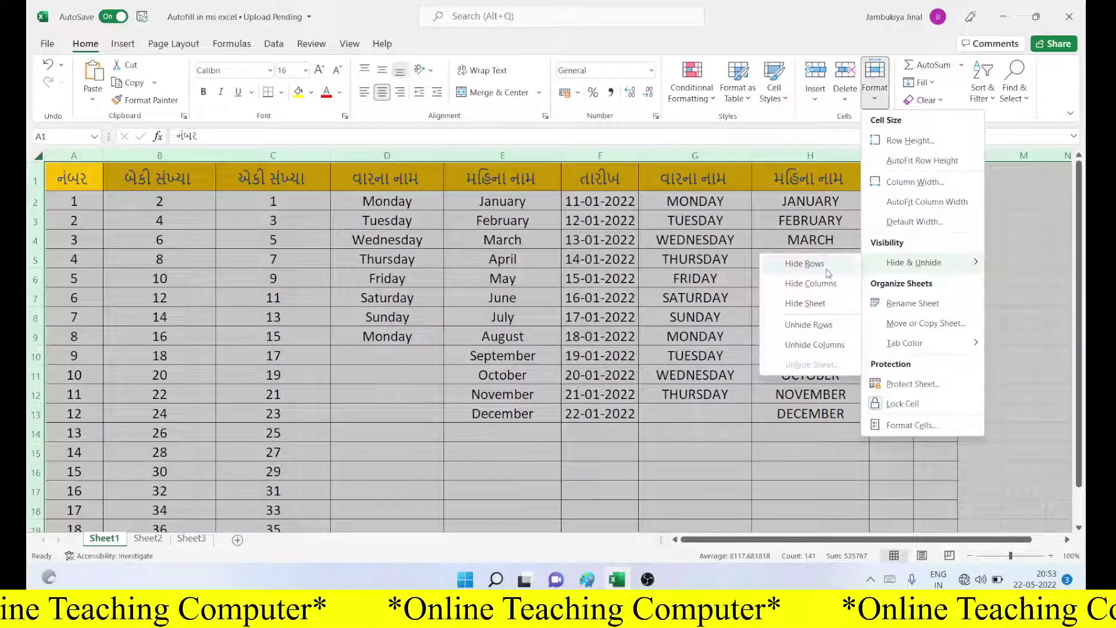
left_click(825, 336)
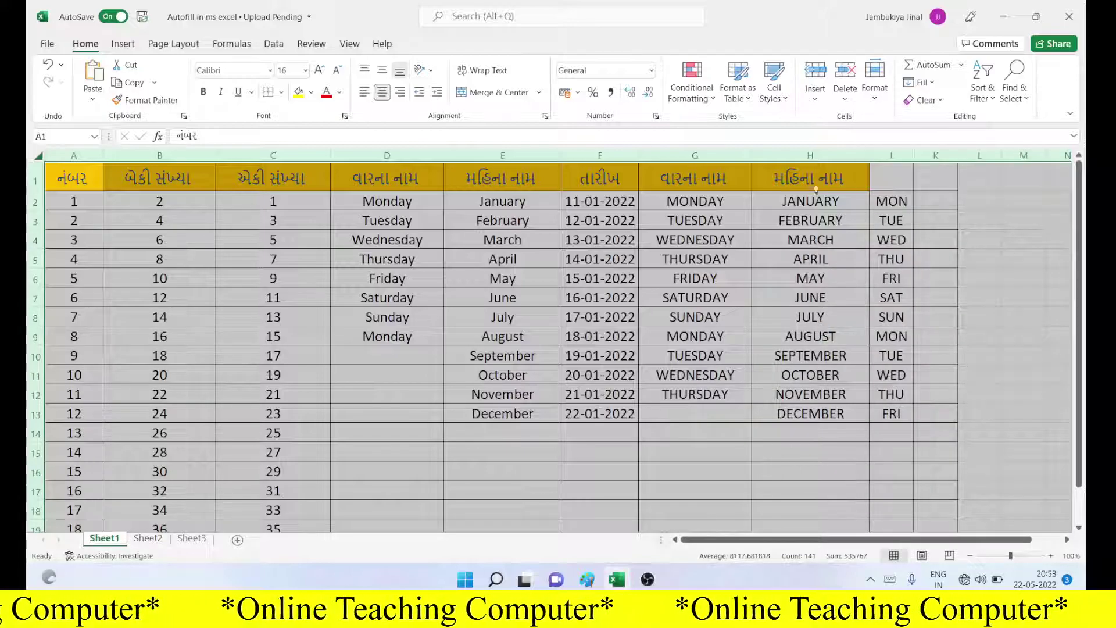
Unhide column J with the abbreviated months JAN to DEC, then select cell E9.
left_click(875, 81)
mouse_move(914, 261)
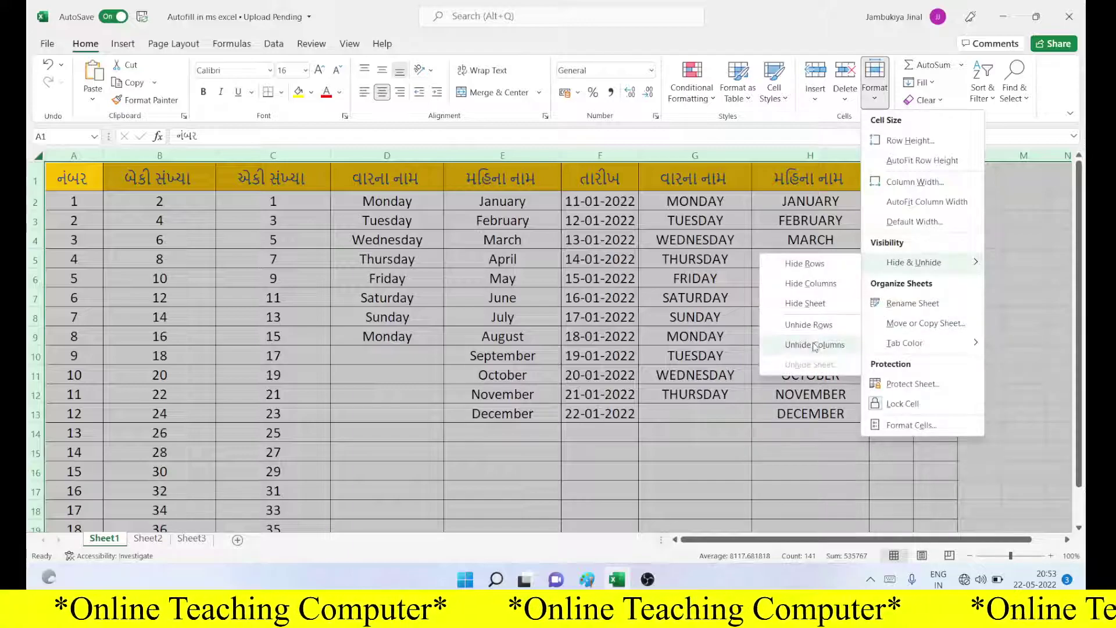
left_click(814, 345)
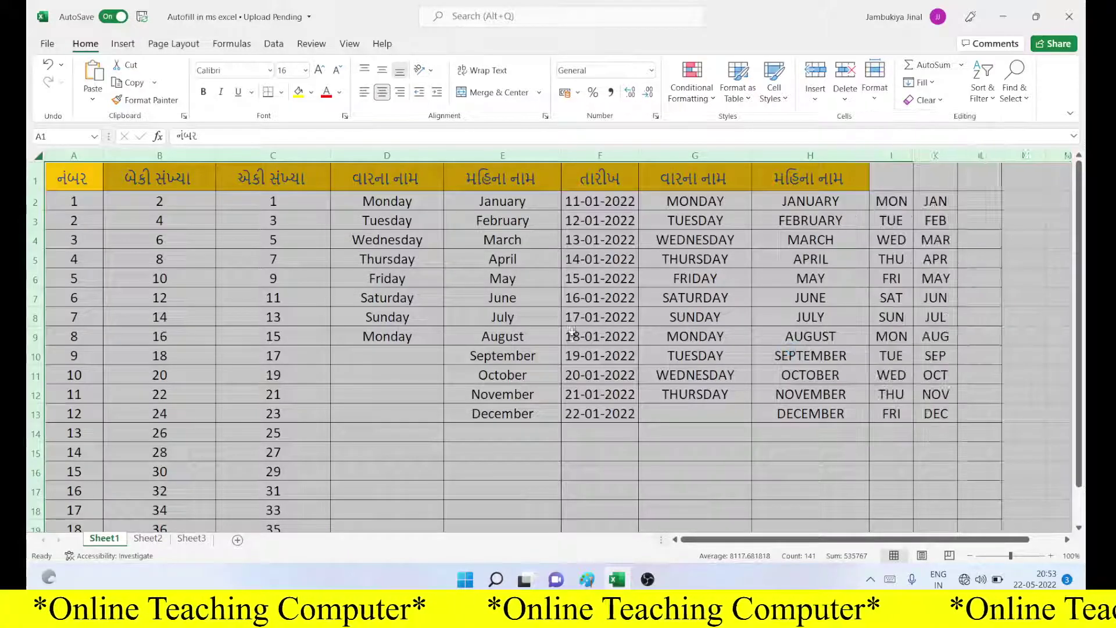
left_click(526, 329)
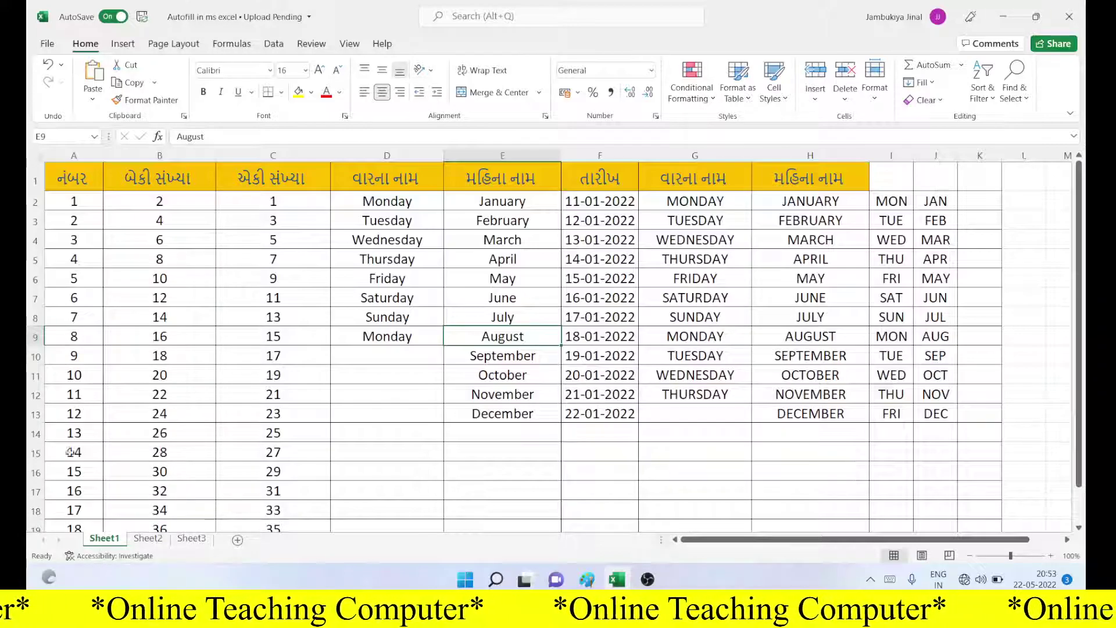
Switch to Sheet2 and hide it with Format's Hide Sheet command.
left_click(148, 539)
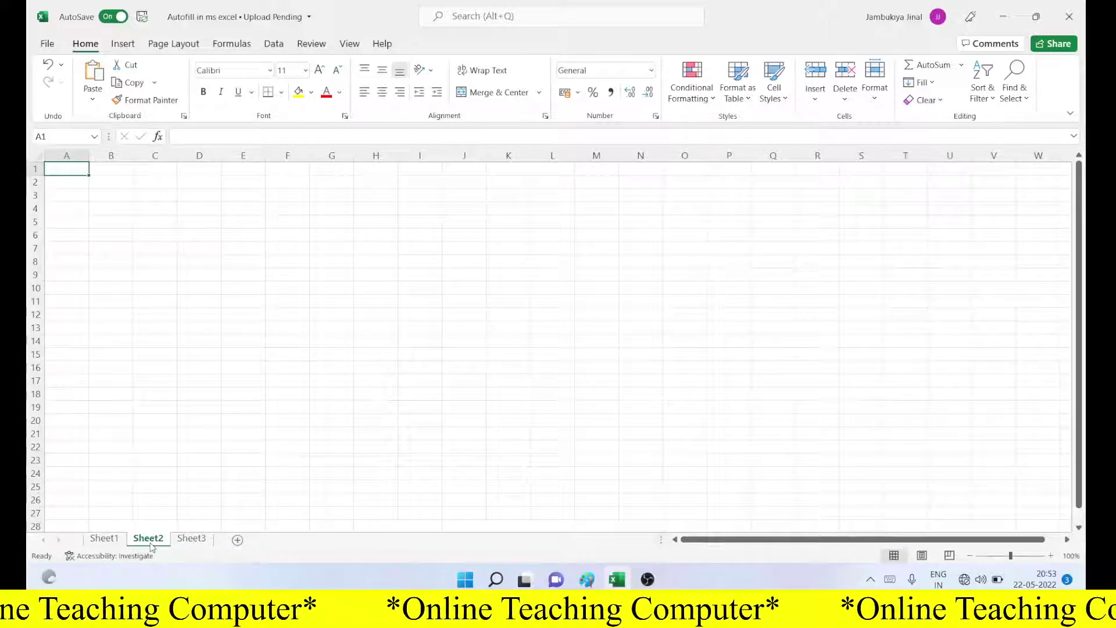
left_click(116, 48)
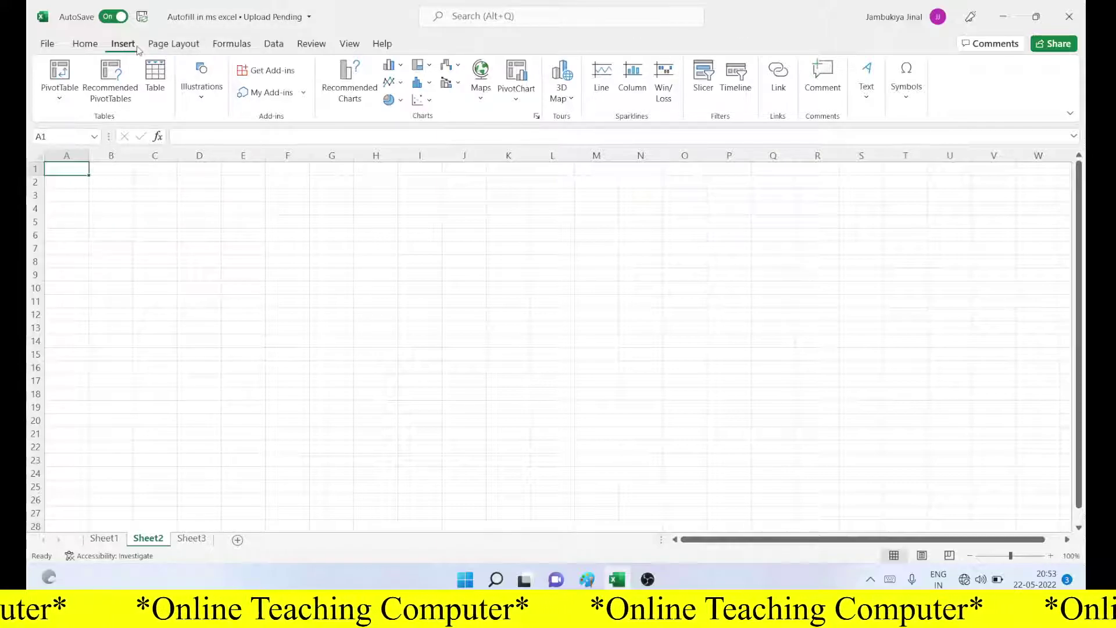
left_click(185, 260)
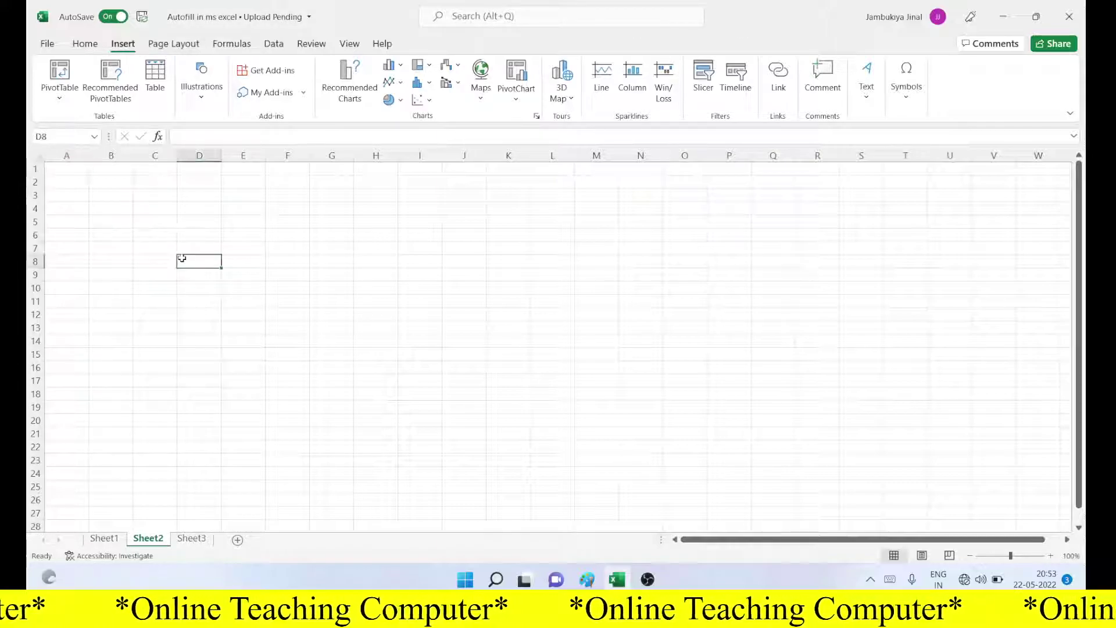
left_click(85, 46)
left_click(882, 100)
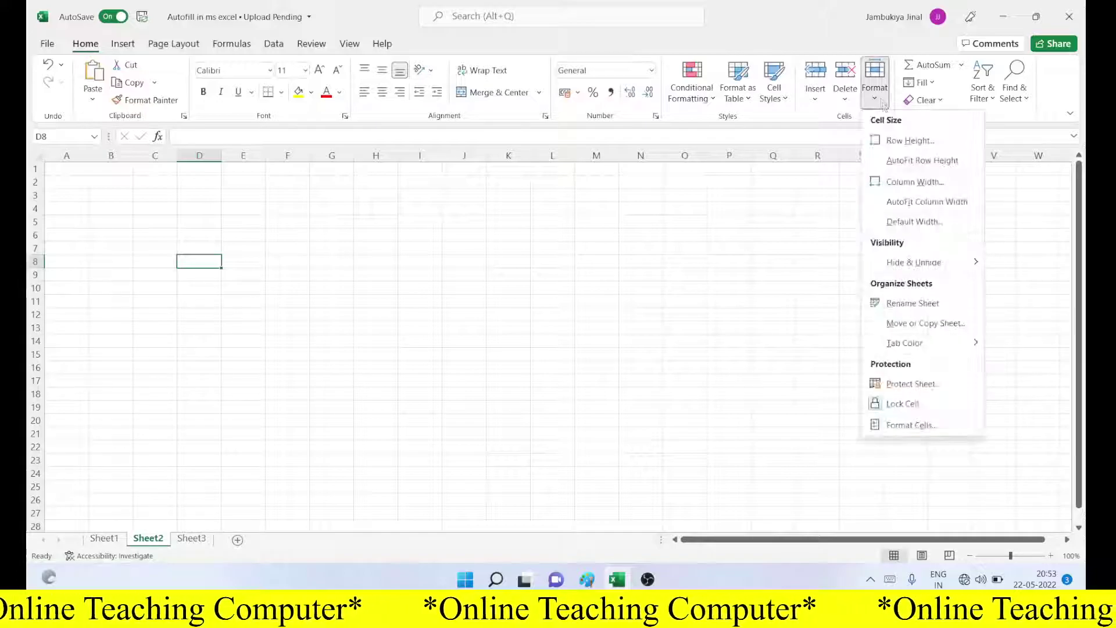
mouse_move(914, 263)
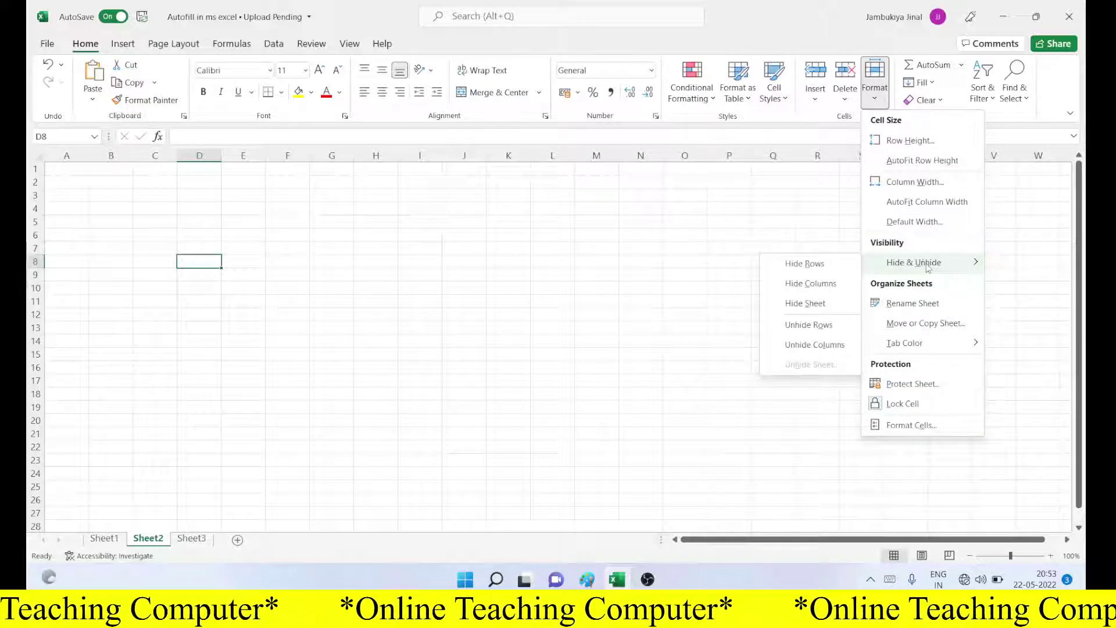
left_click(813, 307)
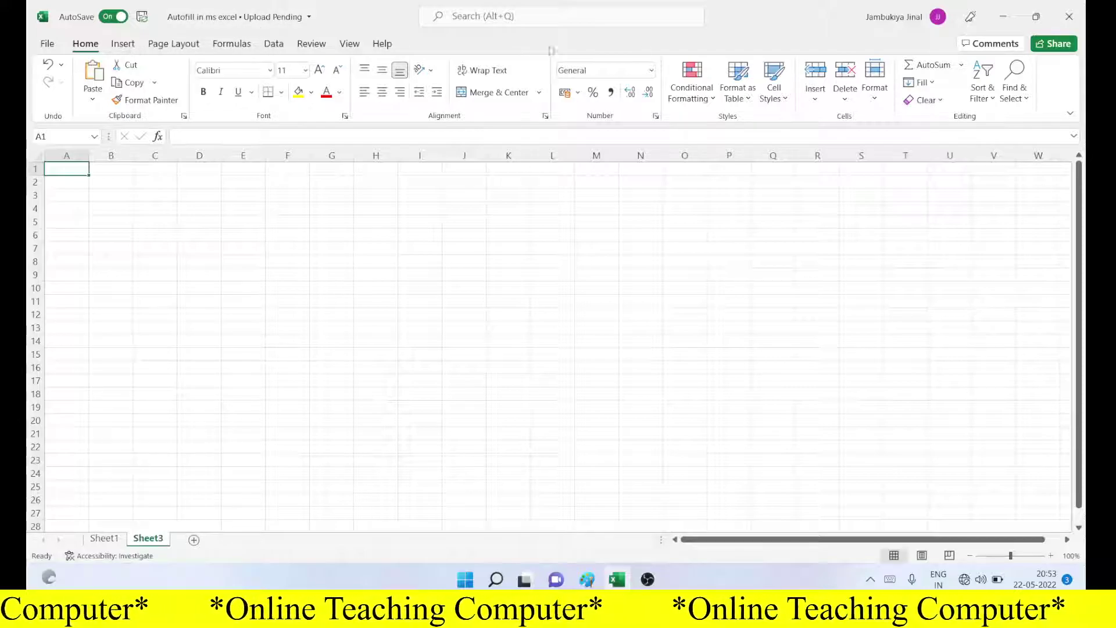
Restore Sheet2 through the Unhide Sheet dialog.
left_click(874, 81)
mouse_move(913, 262)
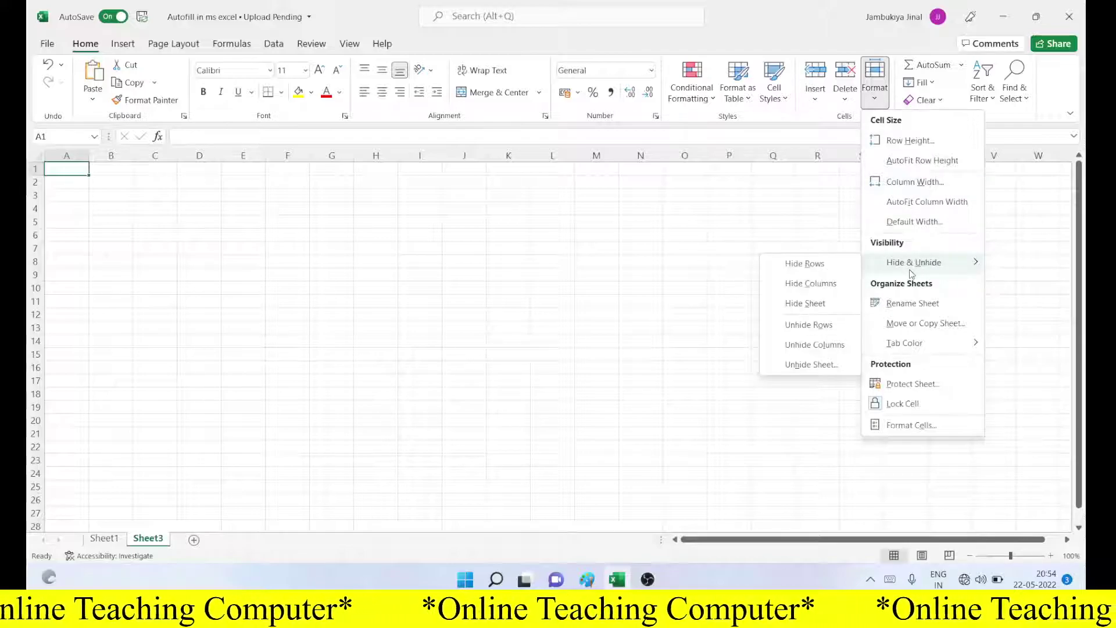
left_click(797, 365)
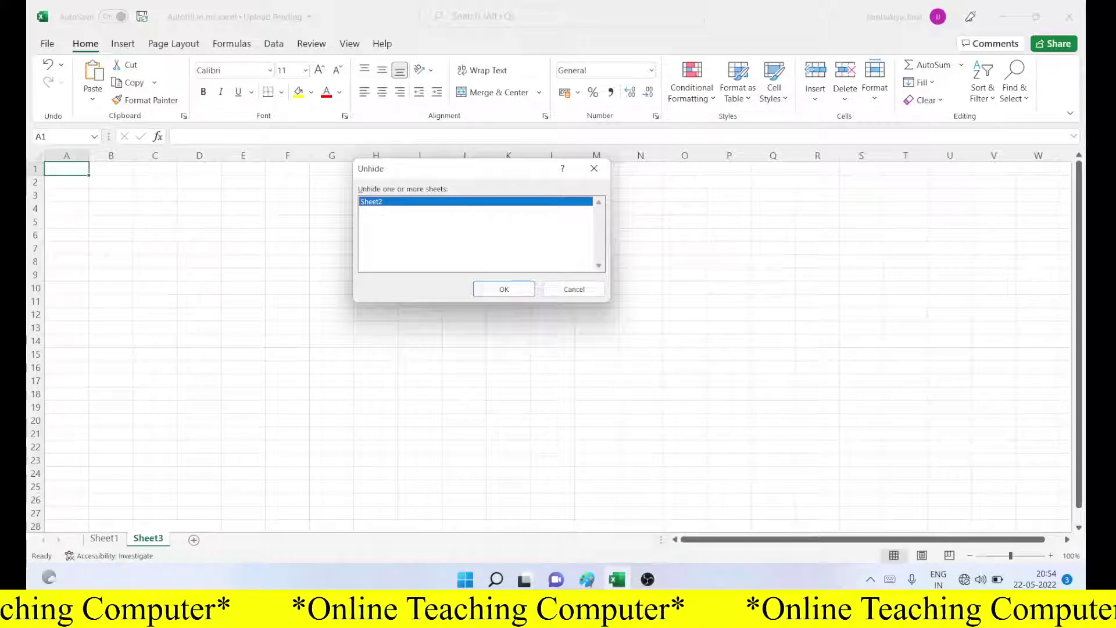
left_click(502, 291)
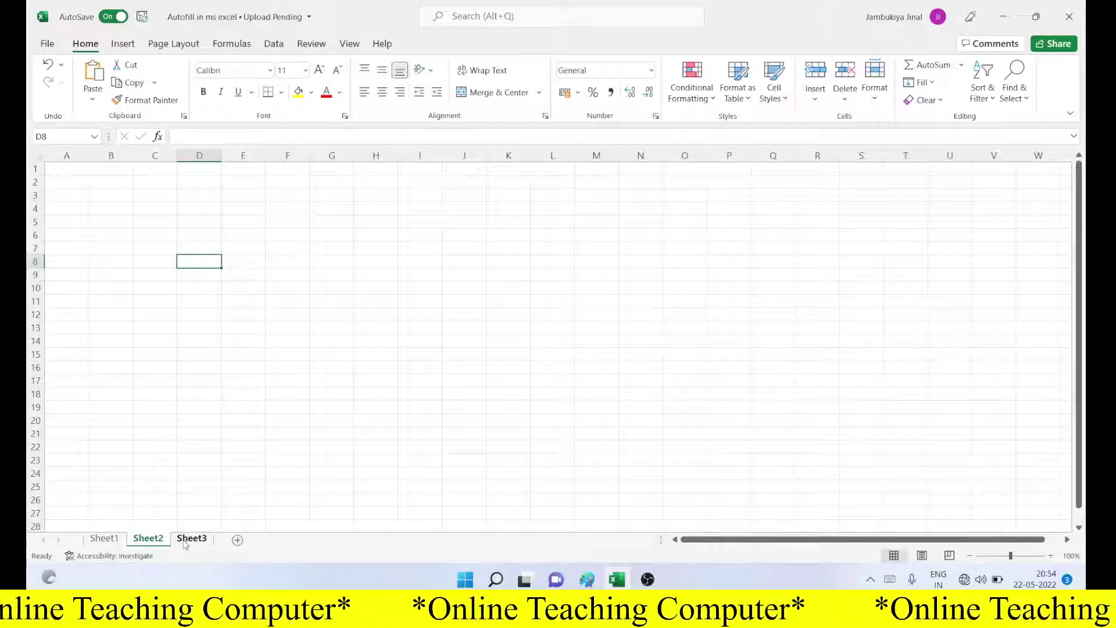
Hide Sheet3 from its tab menu, then restore it via the tab Unhide dialog.
right_click(183, 542)
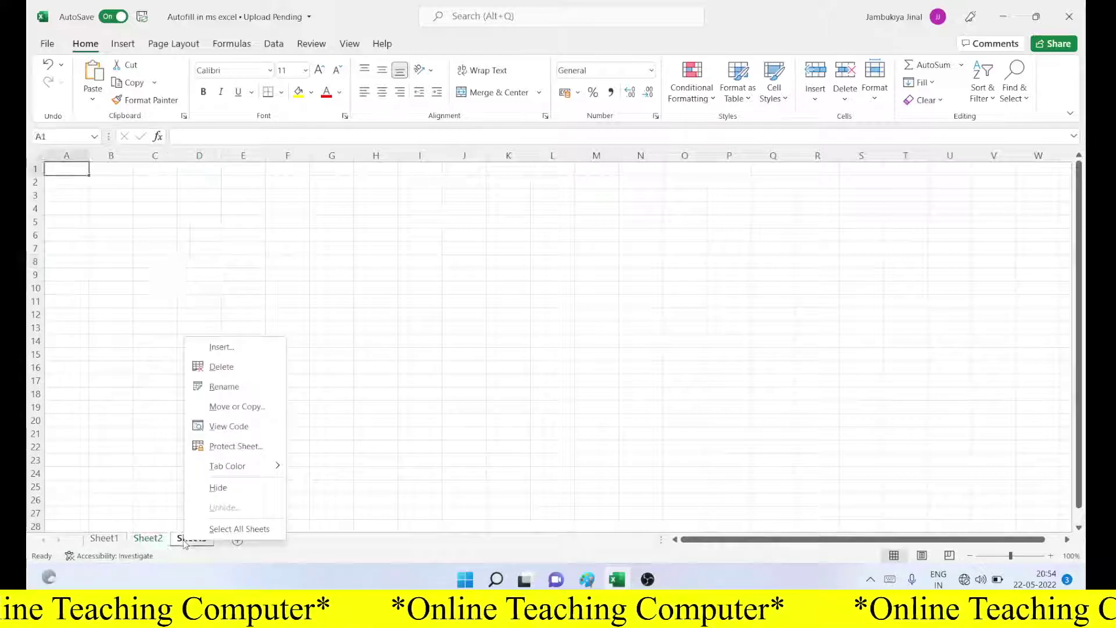
left_click(218, 491)
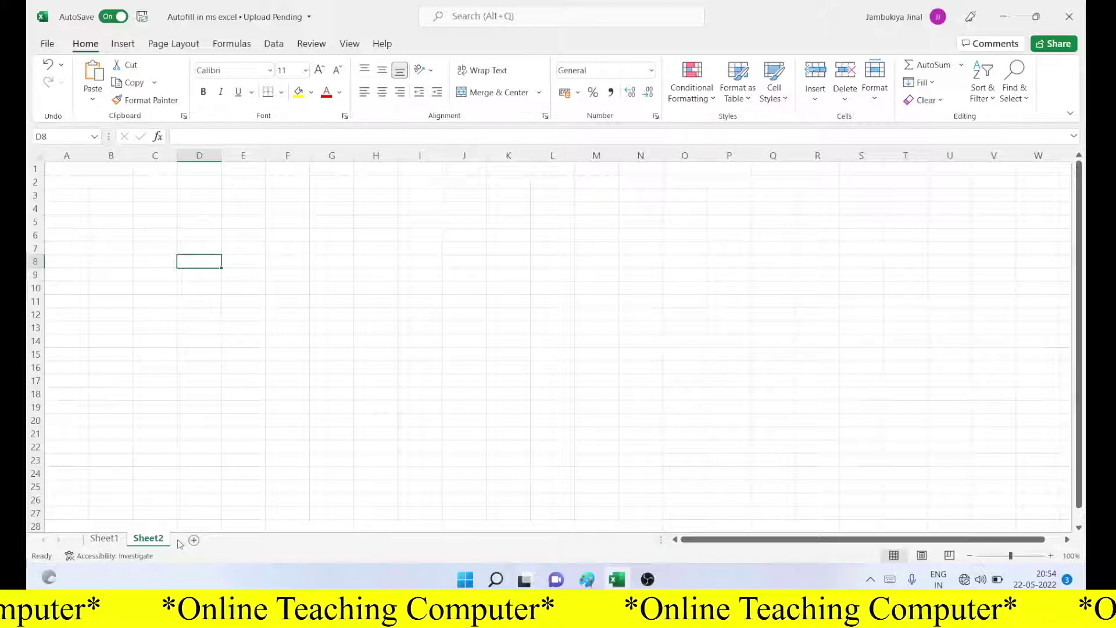
right_click(156, 540)
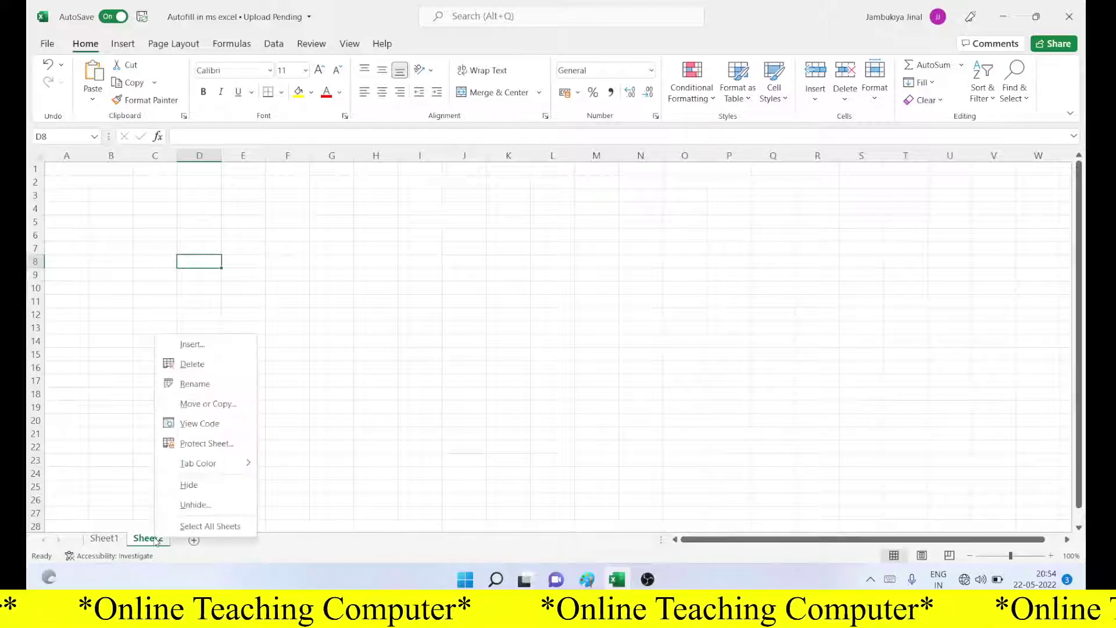
left_click(185, 508)
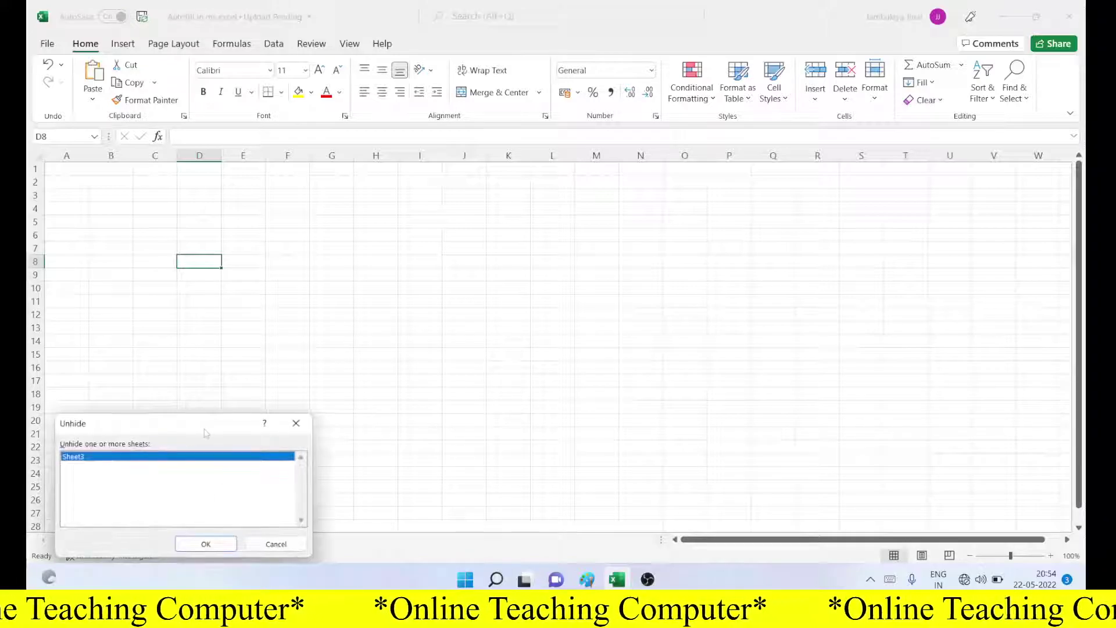
left_click_drag(197, 430, 559, 84)
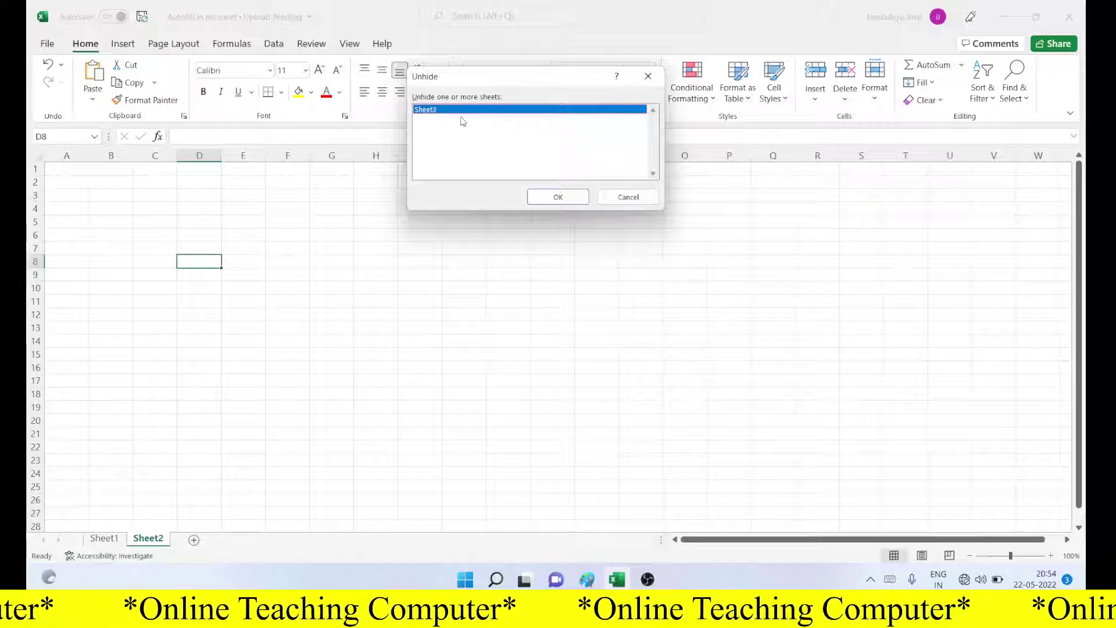
left_click(577, 199)
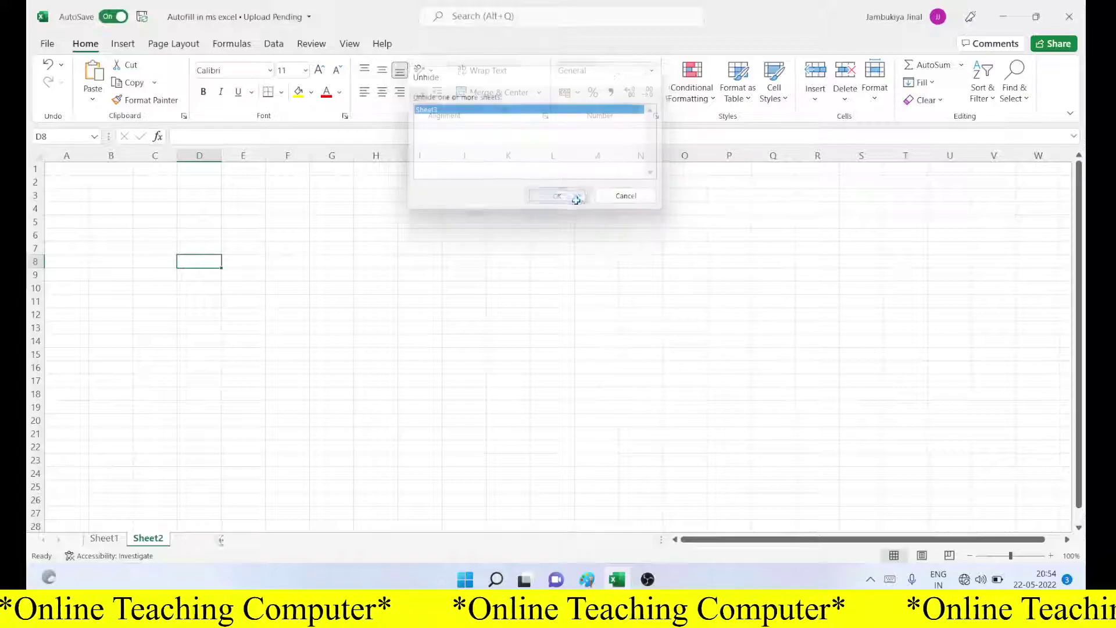
Return to Sheet1 and dismiss the Hide & Unhide menu without changes.
left_click(113, 546)
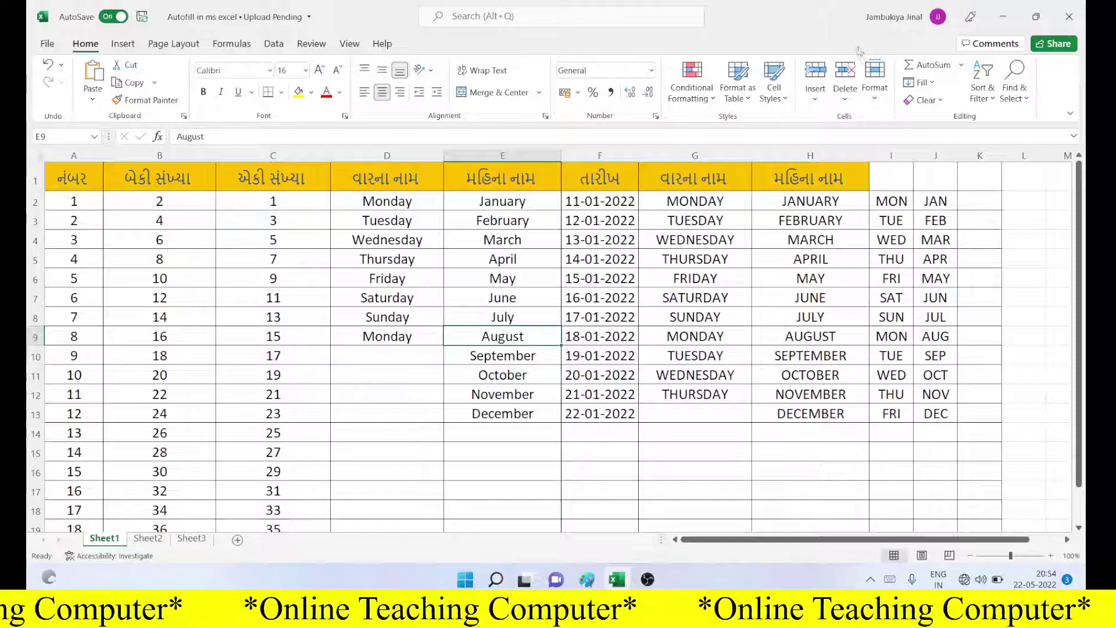
left_click(873, 96)
mouse_move(914, 262)
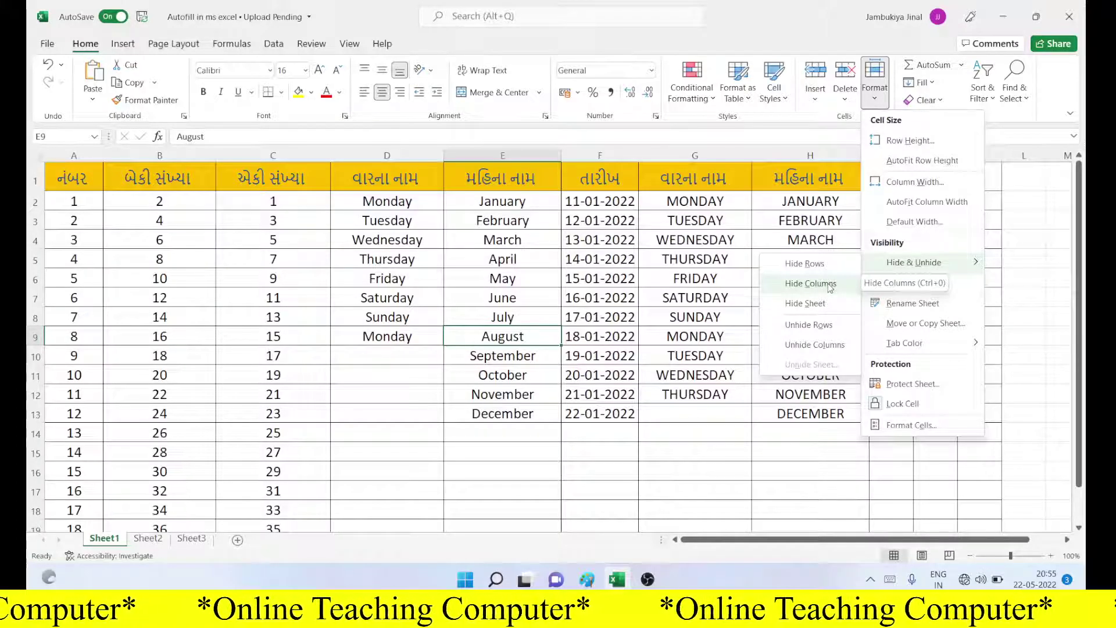
left_click(647, 332)
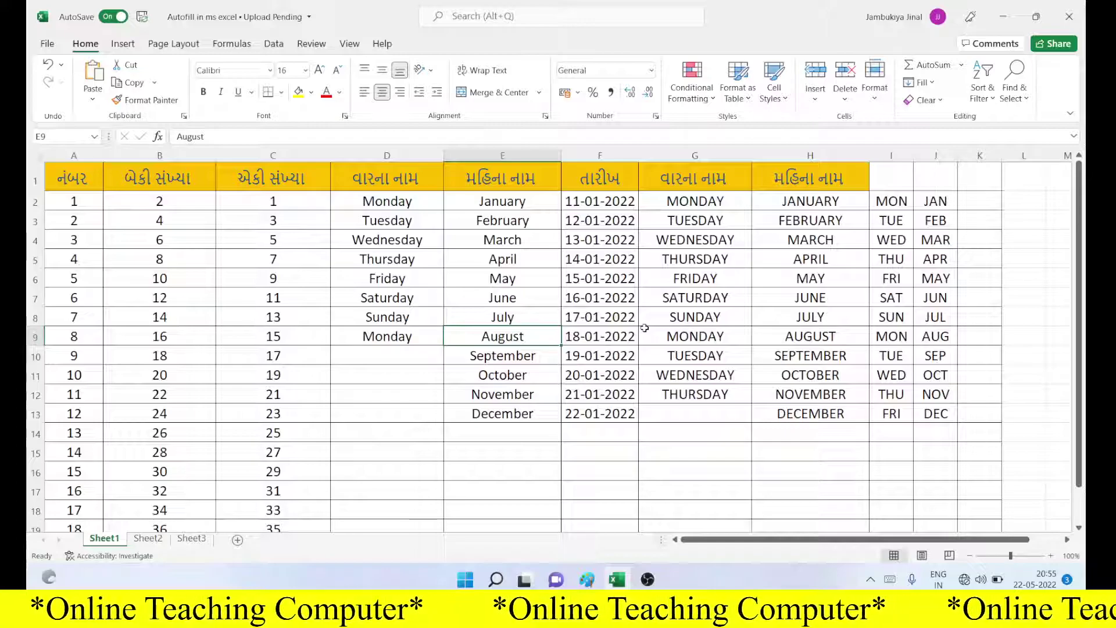